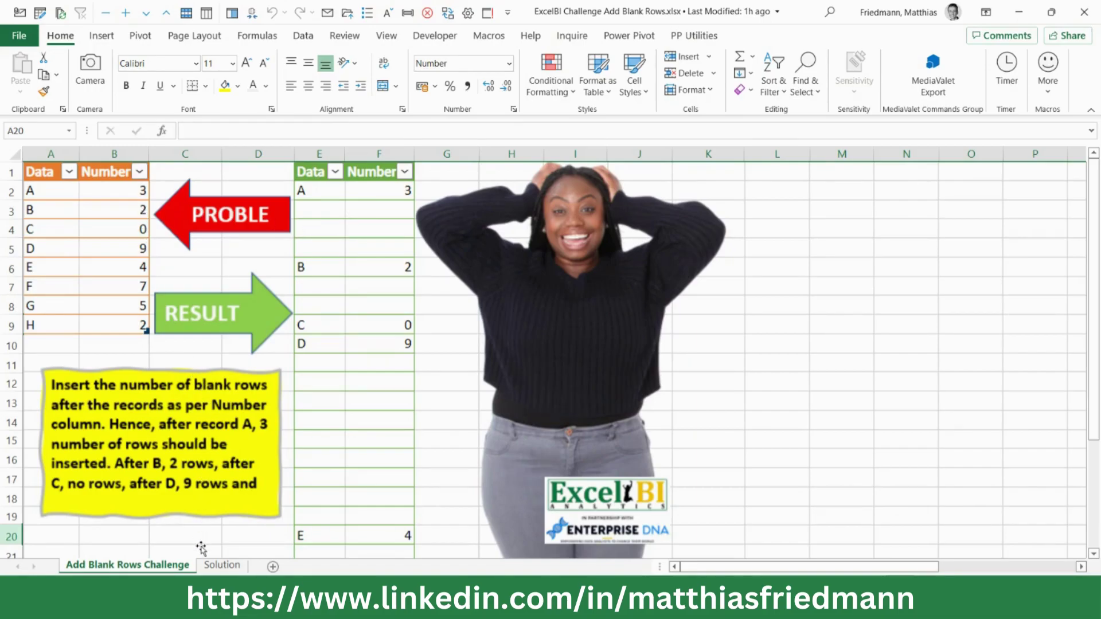
Step: On the Solution sheet, fill B2 and E3:F5 light blue and B3 and E7:F8 grey, then select E11:E19
{"action": "left_click", "coordinate": [221, 565]}
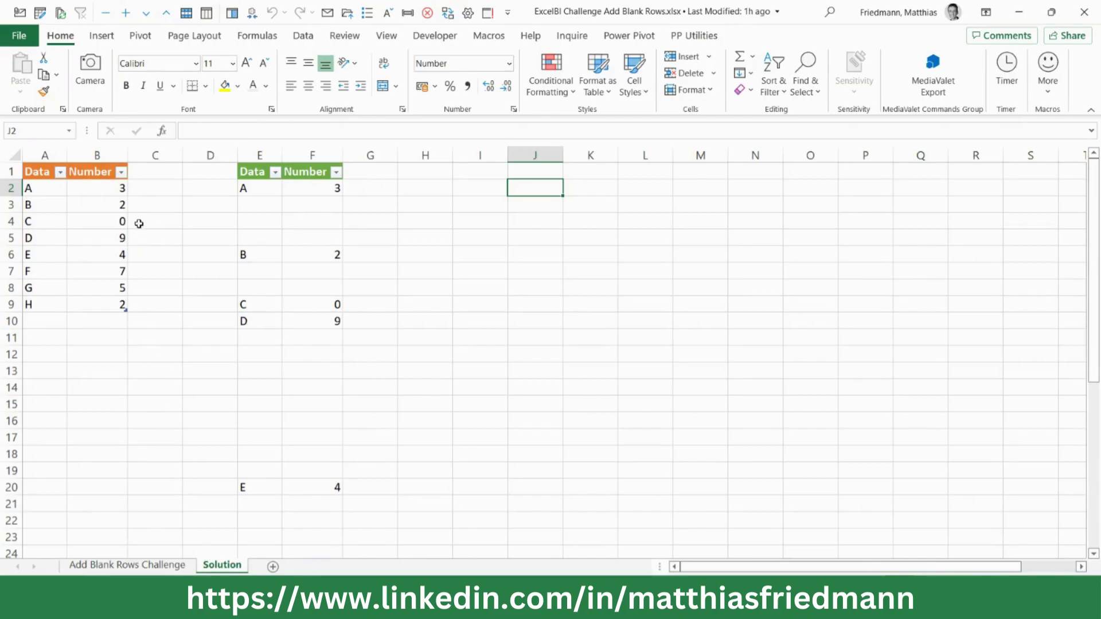
{"action": "left_click", "coordinate": [144, 189]}
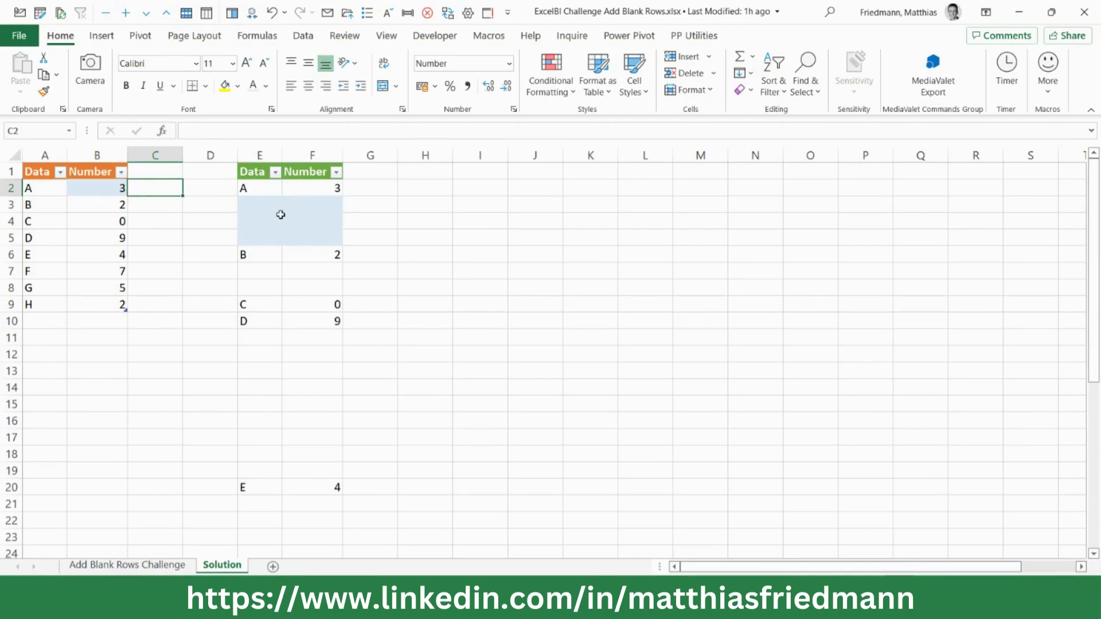
{"action": "left_click", "coordinate": [139, 204]}
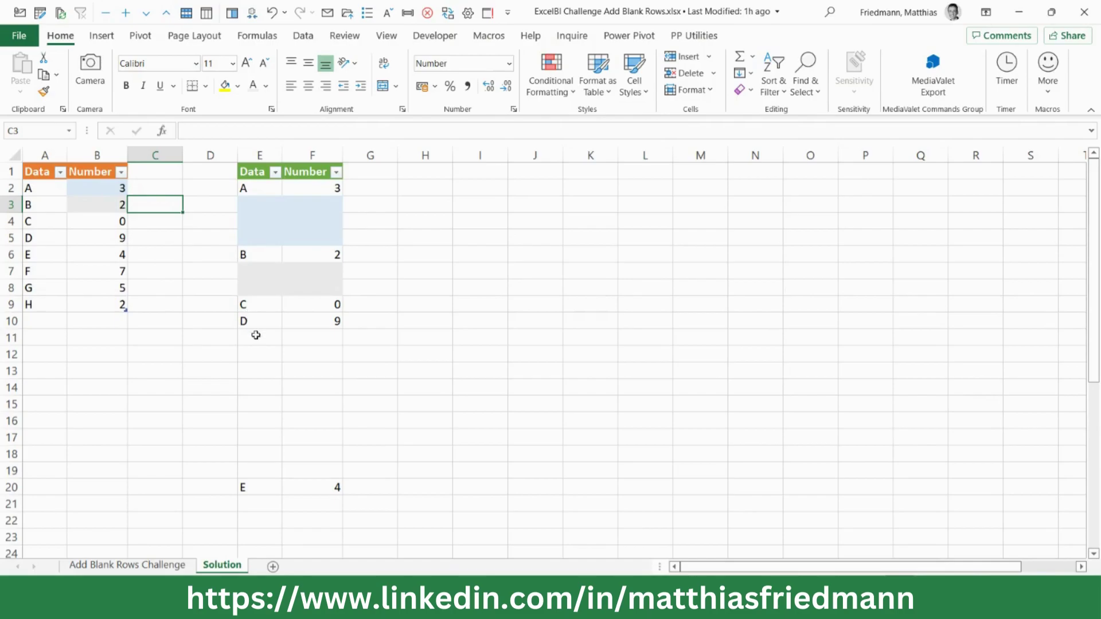
{"action": "left_click_drag", "start_coordinate": [255, 335], "coordinate": [261, 466]}
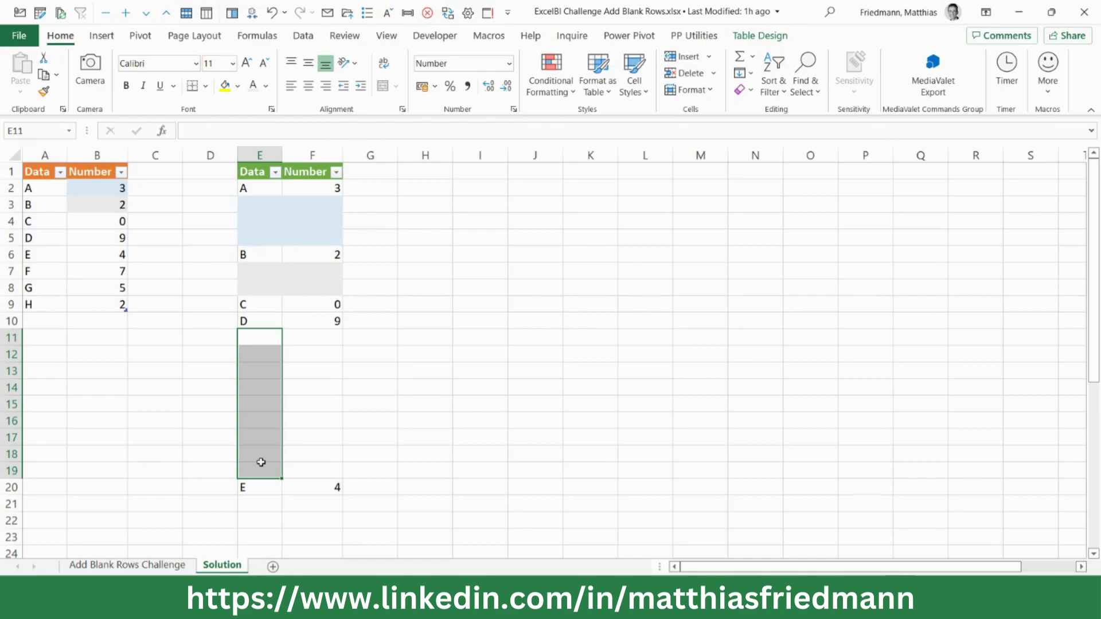
Step: Write '1. Add new rows to the table' in J2 and '2. Empty those rows' in J3
{"action": "left_click", "coordinate": [520, 190]}
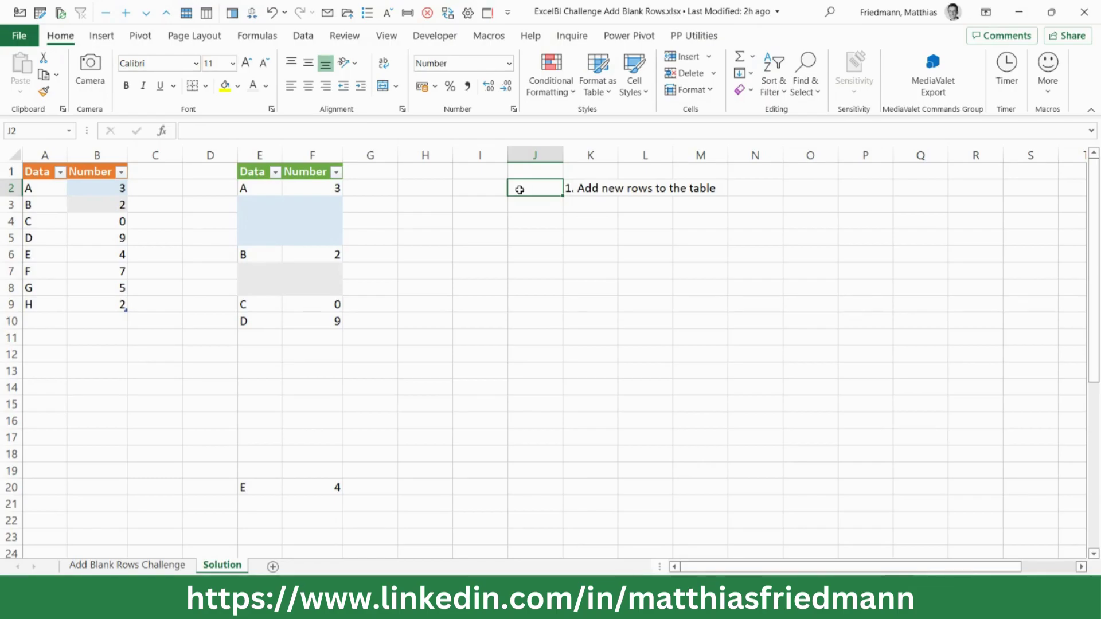
{"action": "left_click", "coordinate": [517, 203]}
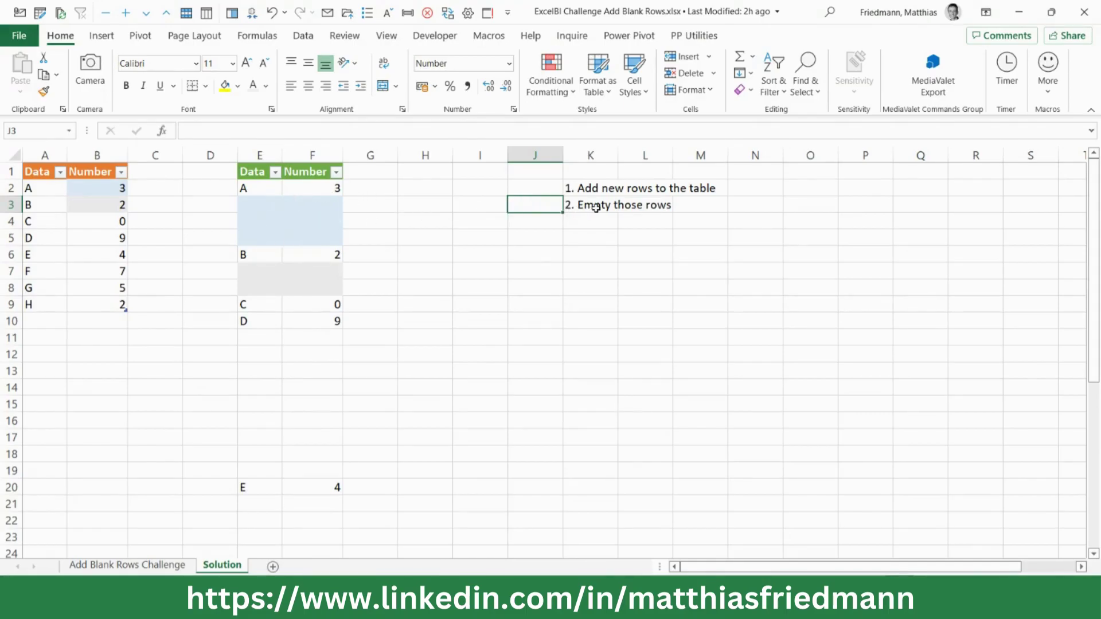
{"action": "left_click_drag", "start_coordinate": [596, 208], "coordinate": [625, 207]}
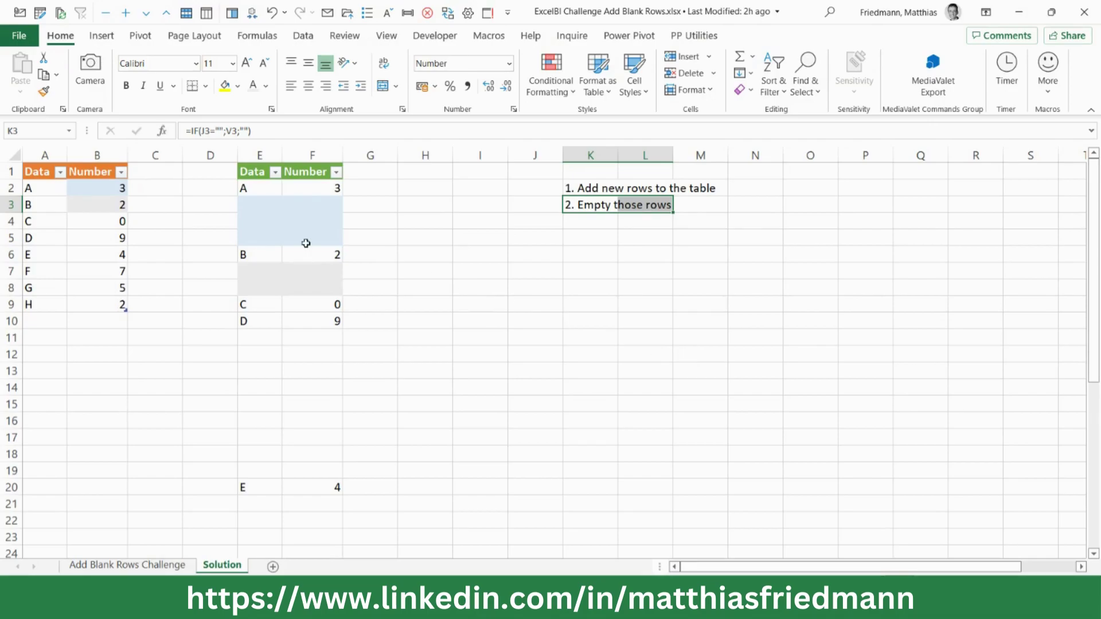
Step: Confirm the AddBlankRows table name and load it with Data > From Table/Range
{"action": "left_click", "coordinate": [41, 192]}
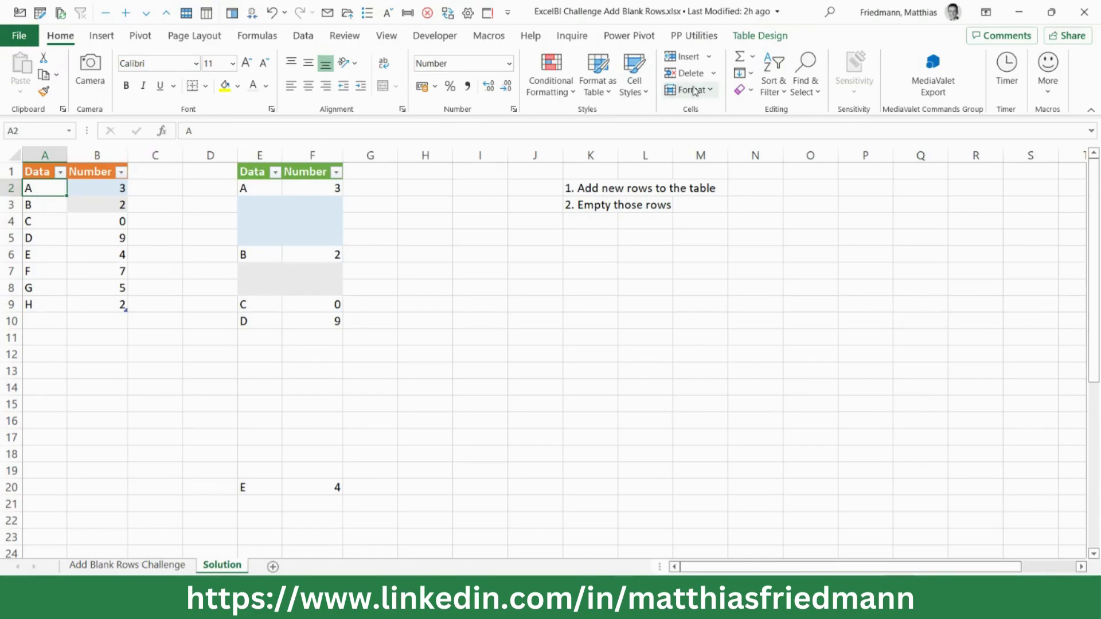
{"action": "left_click", "coordinate": [739, 41]}
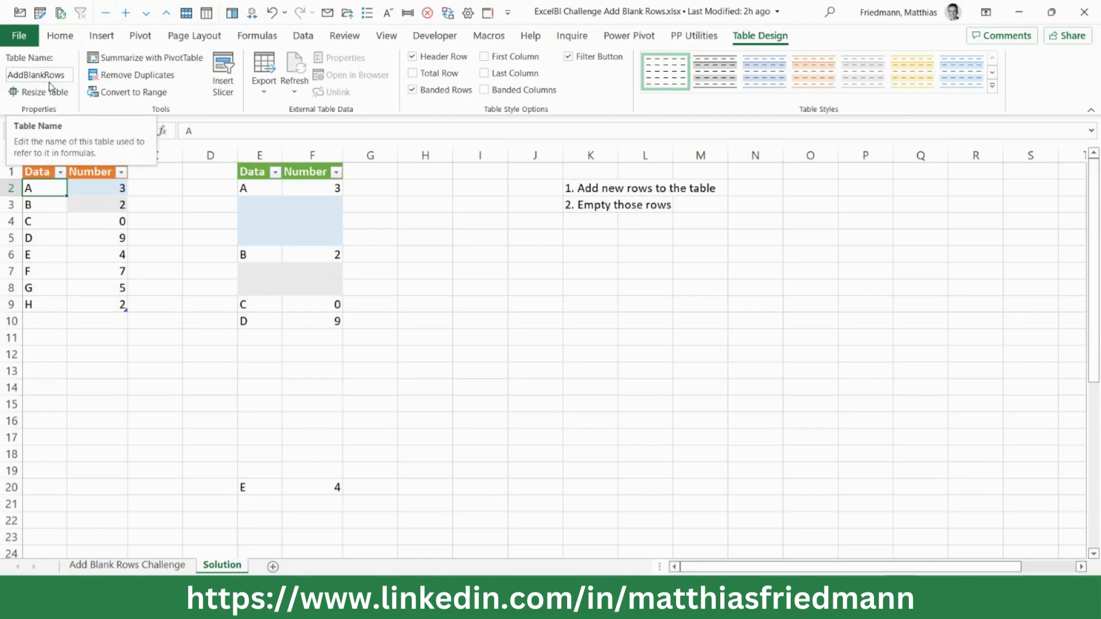
{"action": "left_click", "coordinate": [302, 36]}
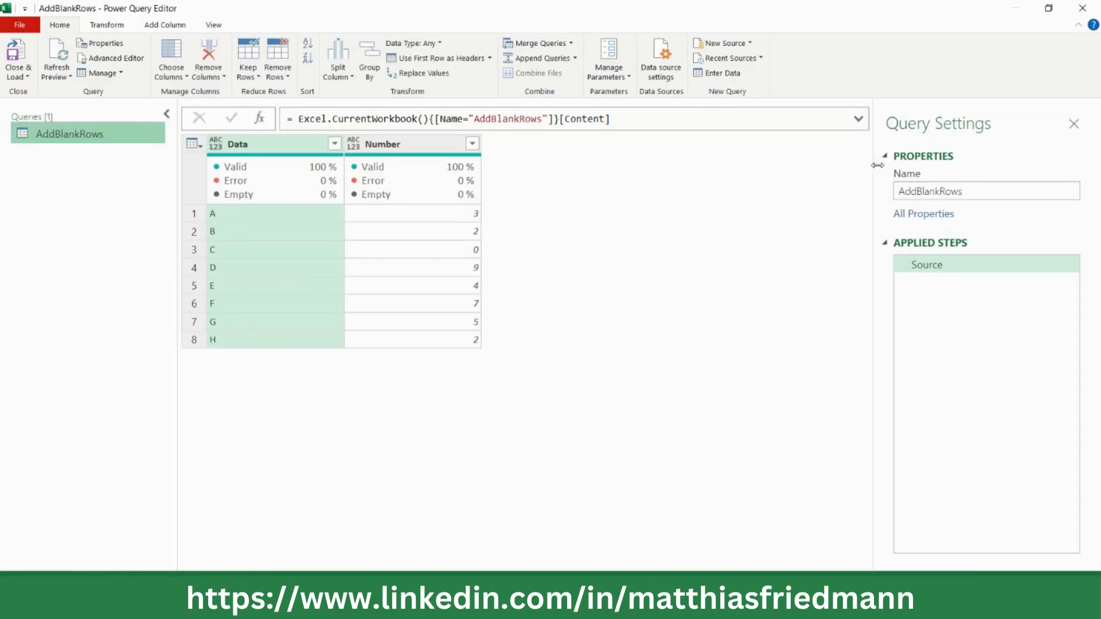
Step: Expand the formula bar and start a new Custom Column under Add Column
{"action": "left_click", "coordinate": [859, 119]}
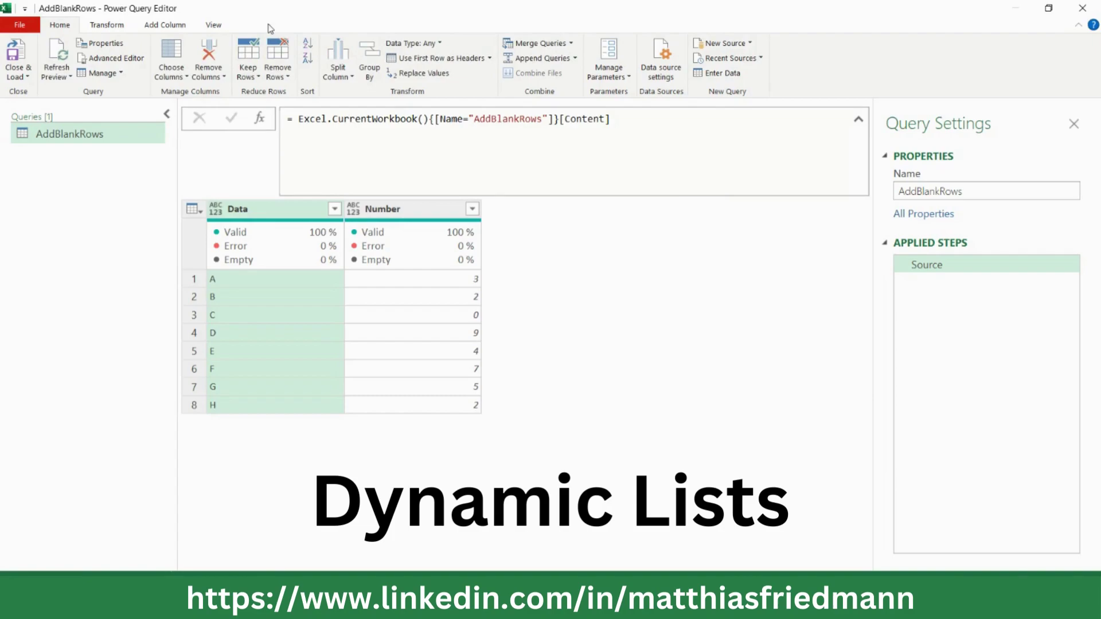
{"action": "left_click", "coordinate": [178, 29]}
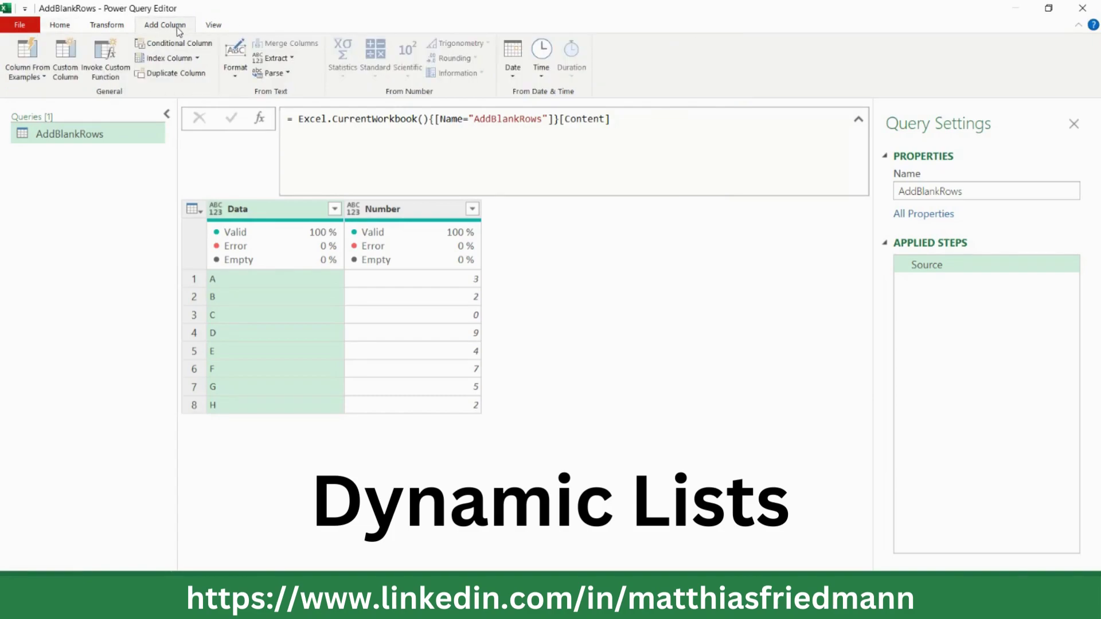
{"action": "left_click", "coordinate": [68, 57]}
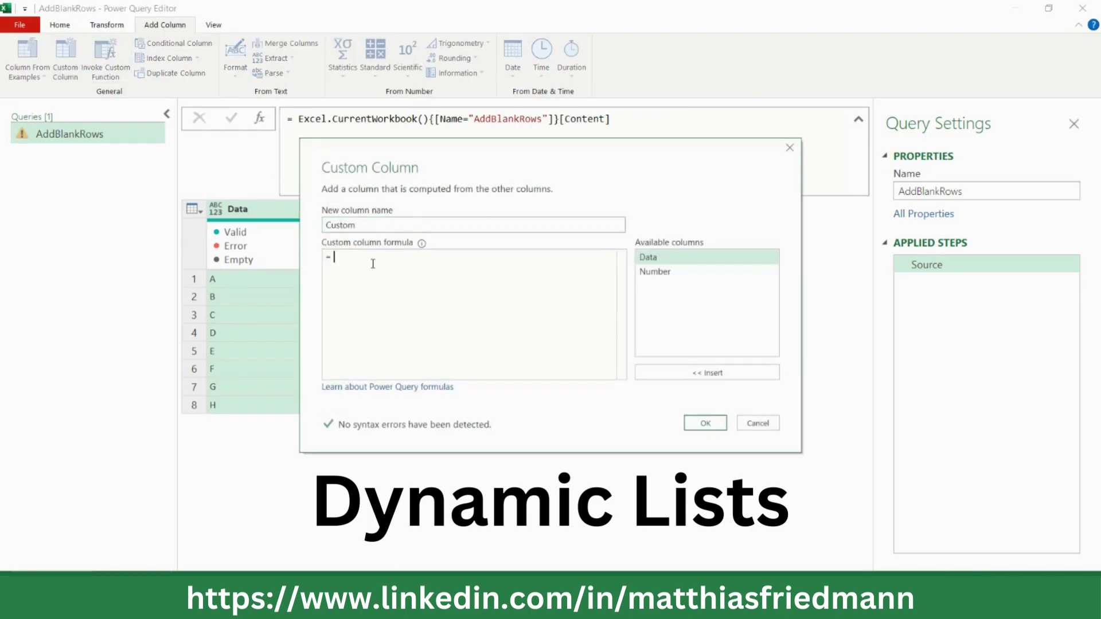
Step: Create a Custom column with the formula {0..[Number]}
{"action": "type", "text": "{"}
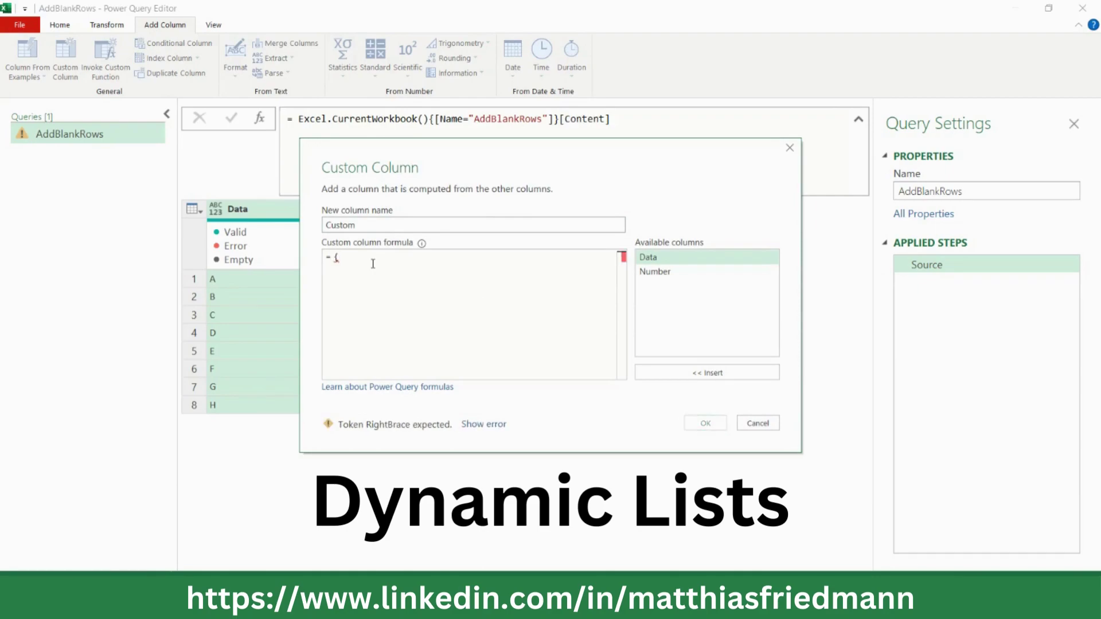
{"action": "type", "text": "0.."}
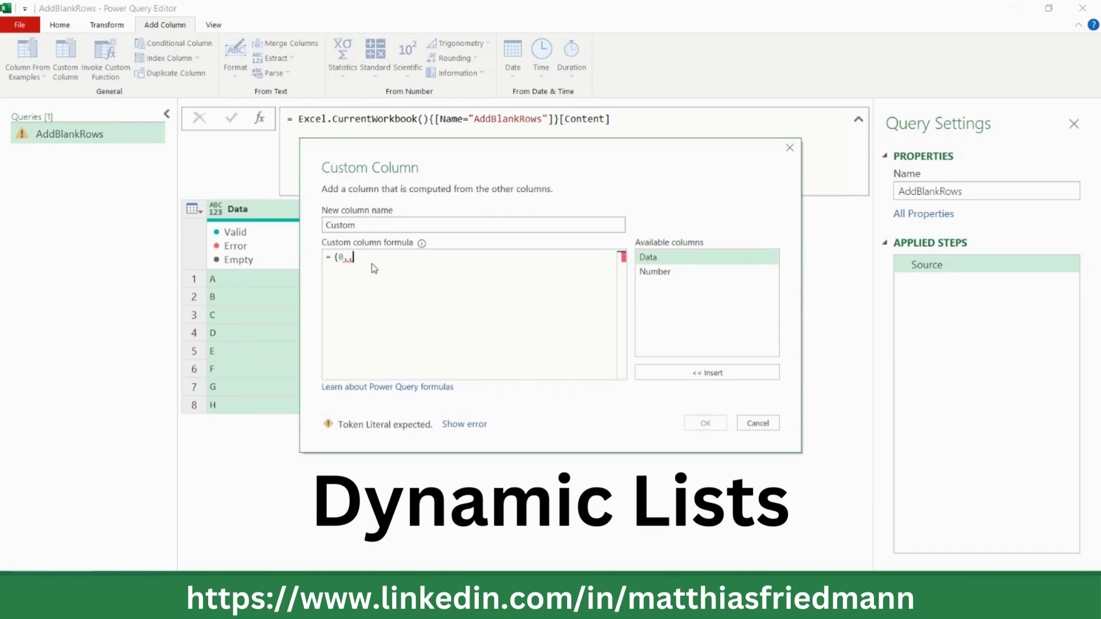
{"action": "double_click", "coordinate": [696, 270]}
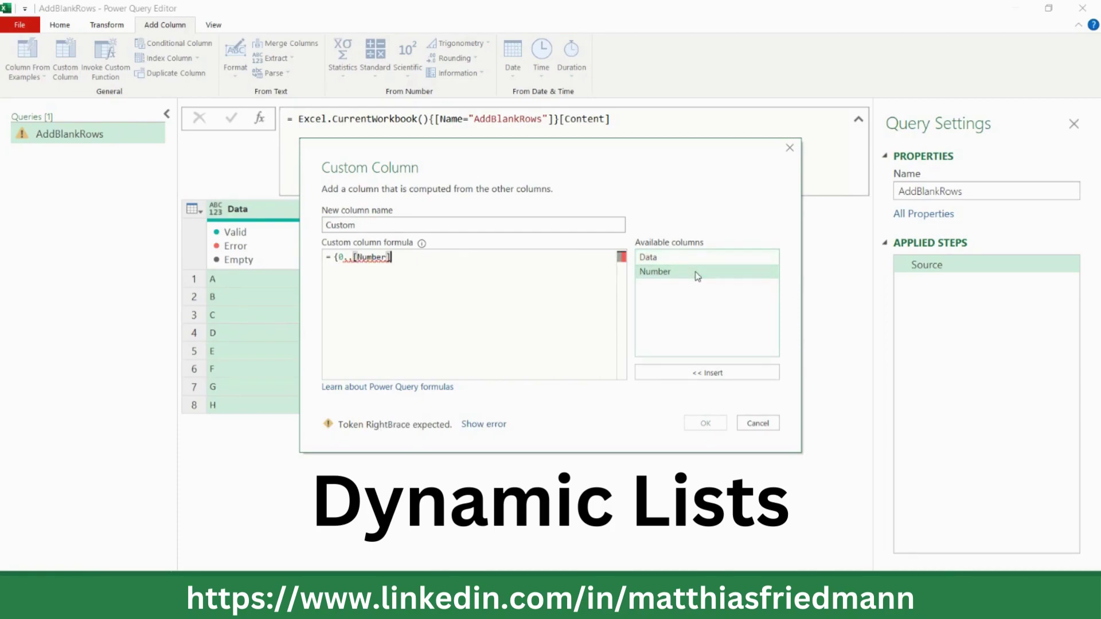
{"action": "type", "text": "}"}
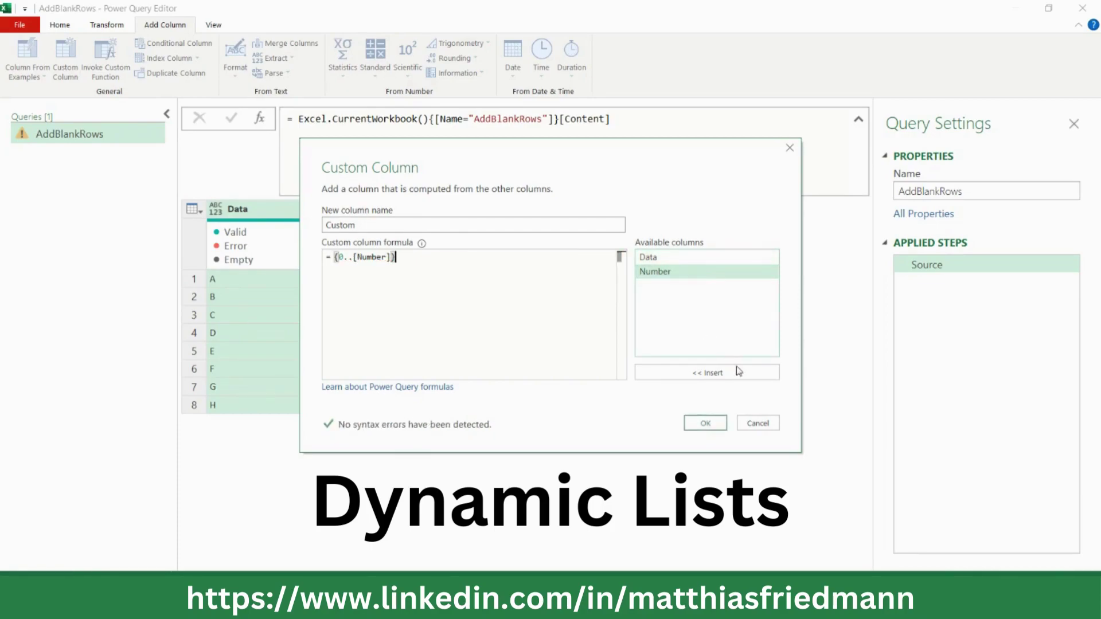
{"action": "left_click", "coordinate": [720, 423]}
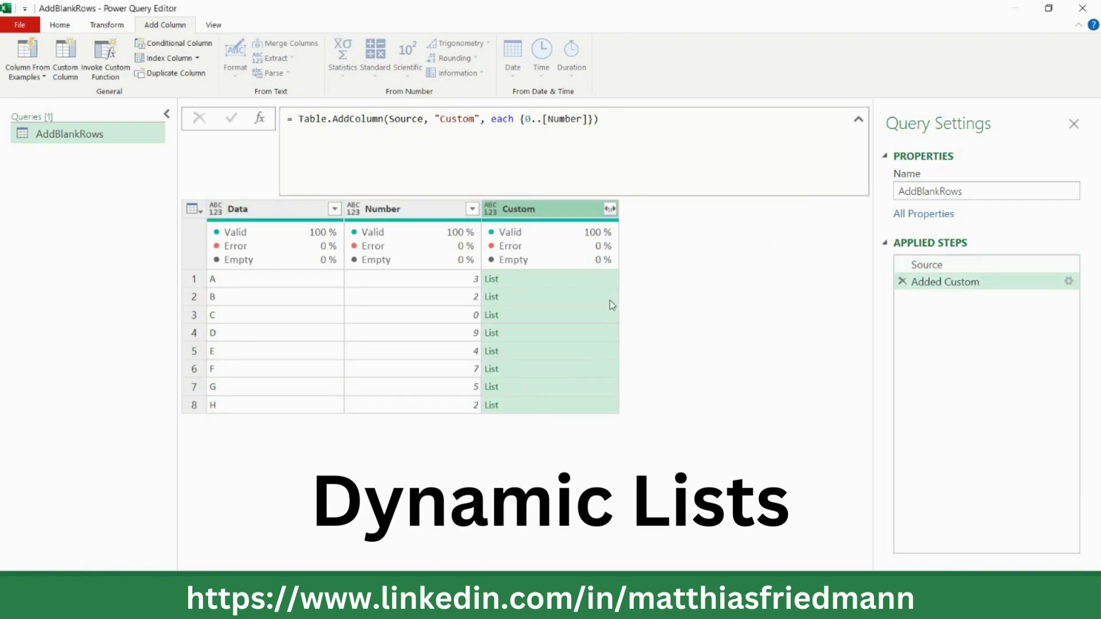
Step: Preview the lists for records A and B, then bring up the Custom column's expand options
{"action": "left_click", "coordinate": [607, 278]}
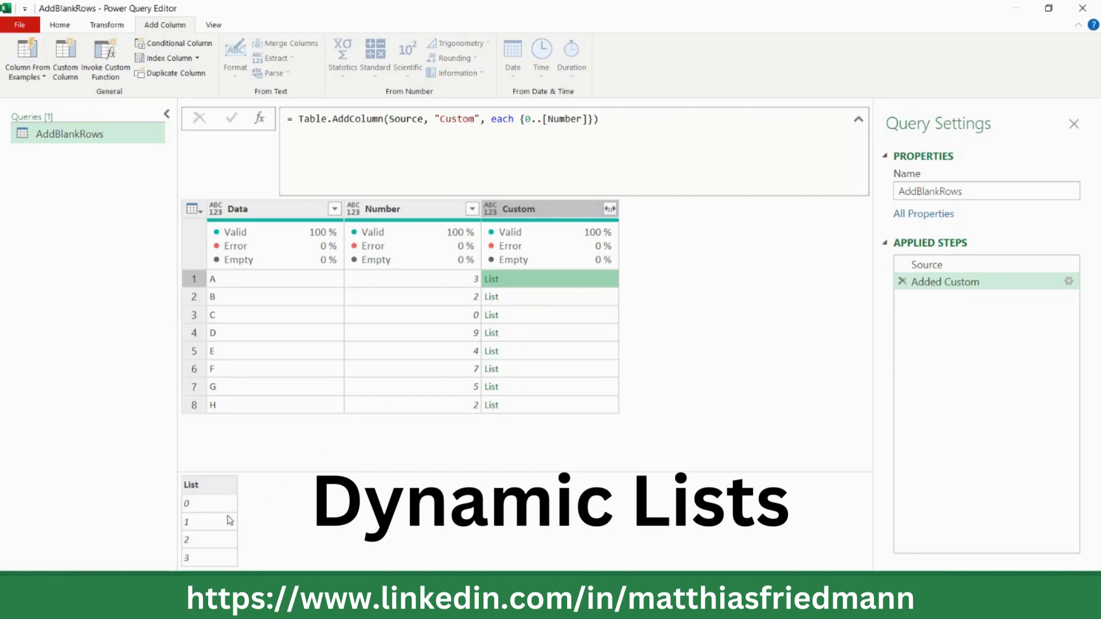
{"action": "left_click", "coordinate": [599, 298]}
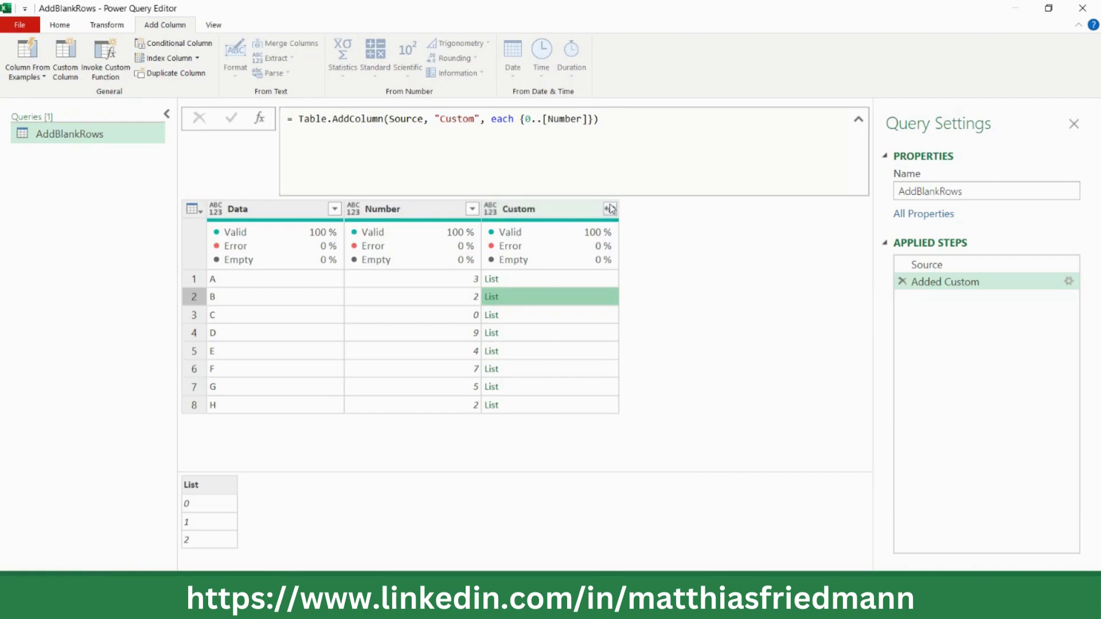
{"action": "left_click", "coordinate": [611, 210]}
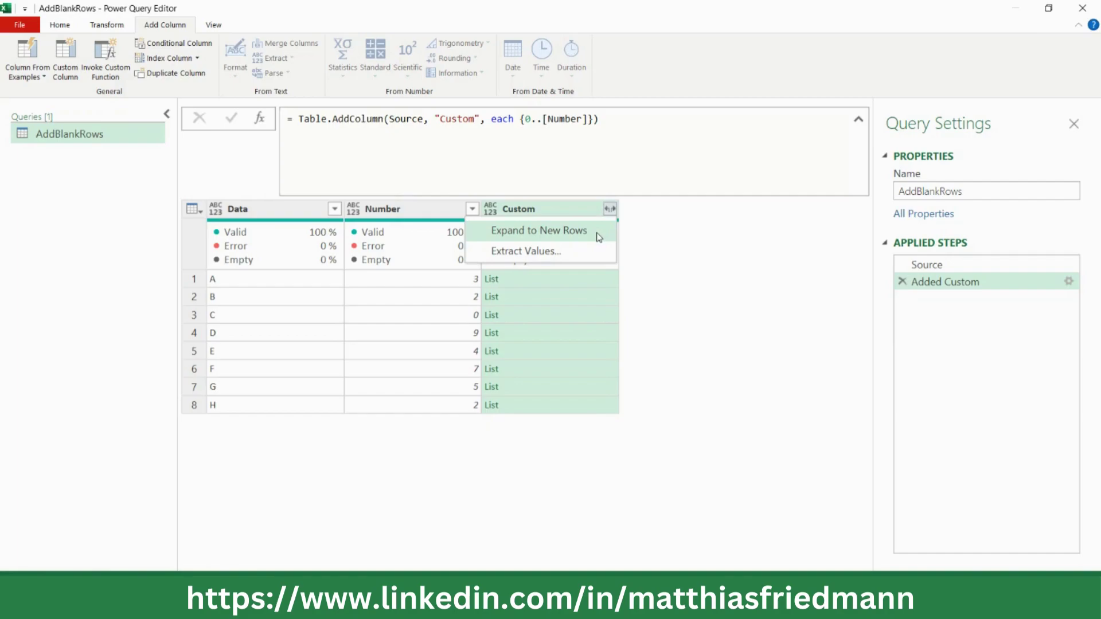
Step: Expand the Custom lists to new rows and glance at the Data column's filter options
{"action": "left_click", "coordinate": [600, 238]}
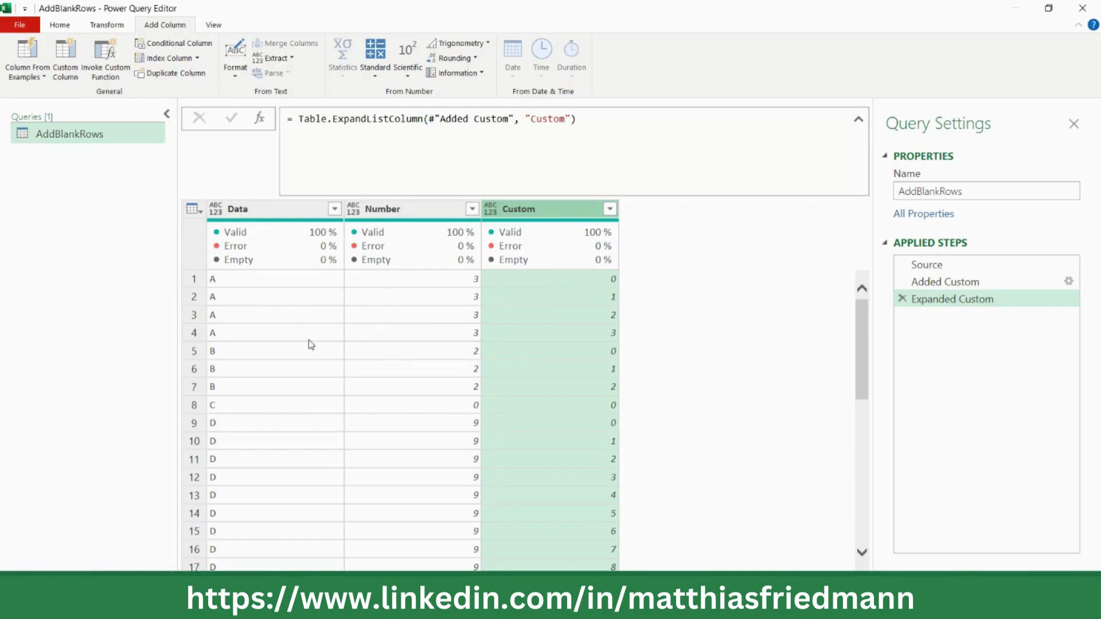
{"action": "left_click", "coordinate": [334, 211]}
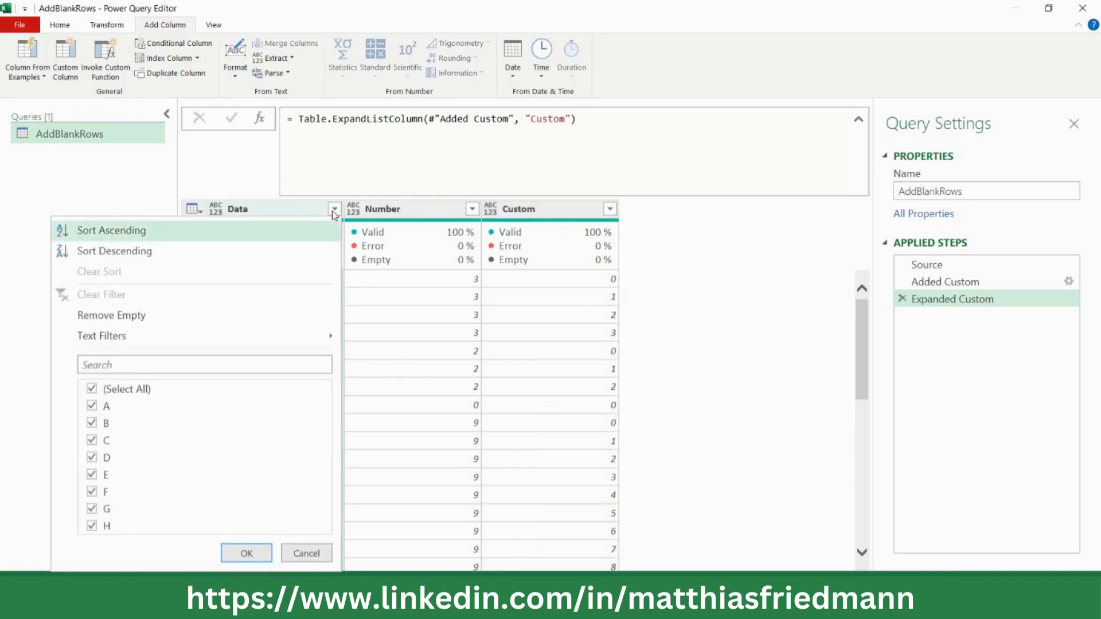
{"action": "left_click", "coordinate": [288, 208]}
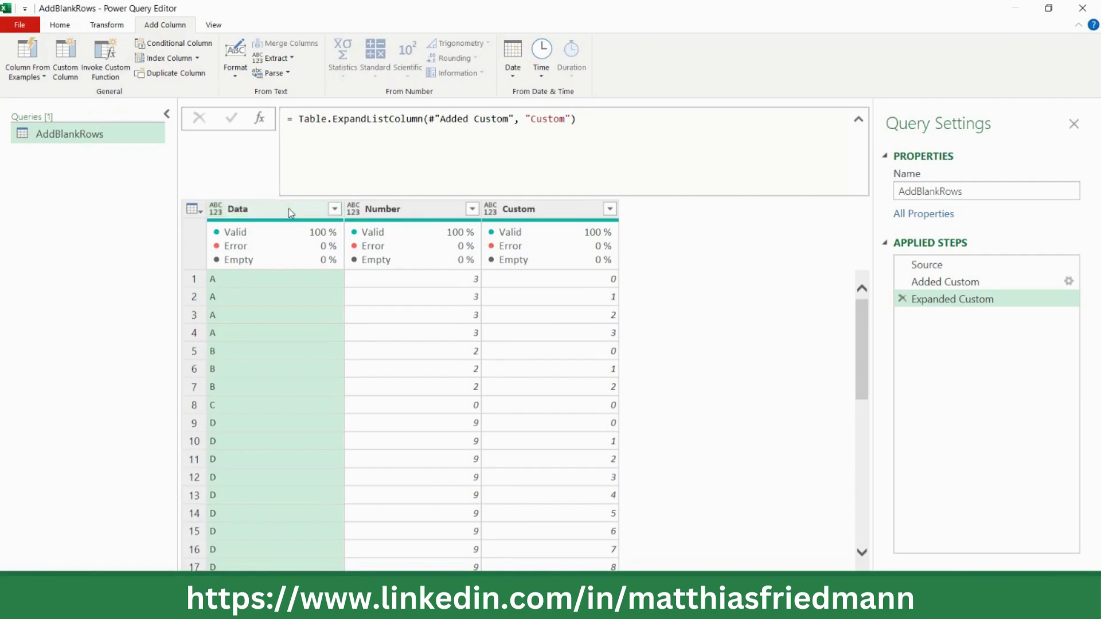
Step: Replace the value A in the Data column with an empty value
{"action": "right_click", "coordinate": [288, 208]}
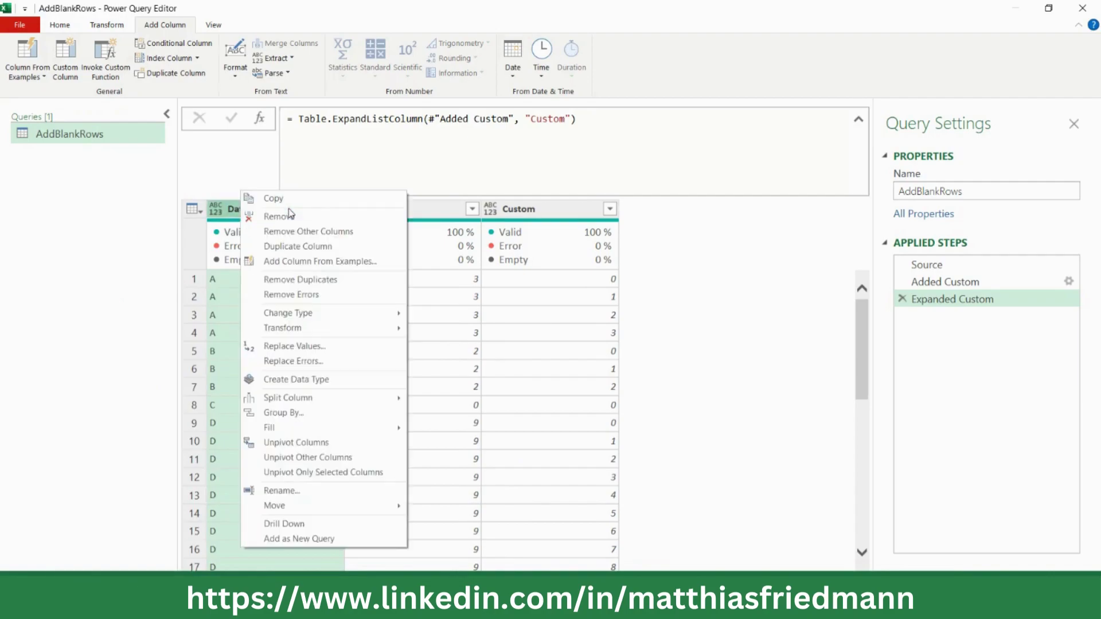
{"action": "left_click", "coordinate": [322, 344]}
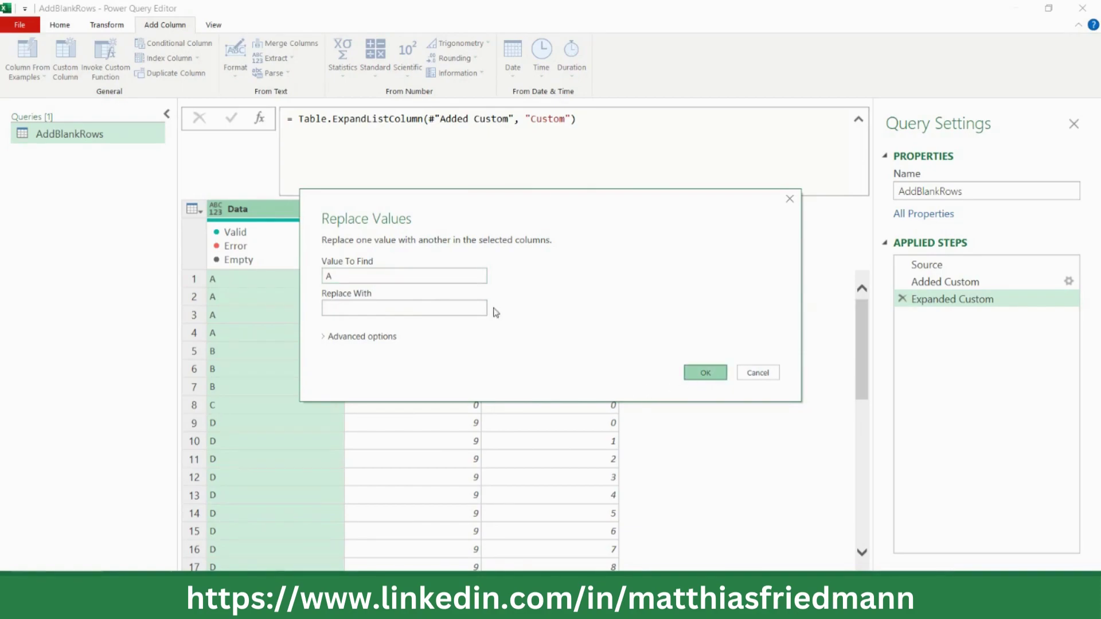
{"action": "left_click", "coordinate": [694, 371]}
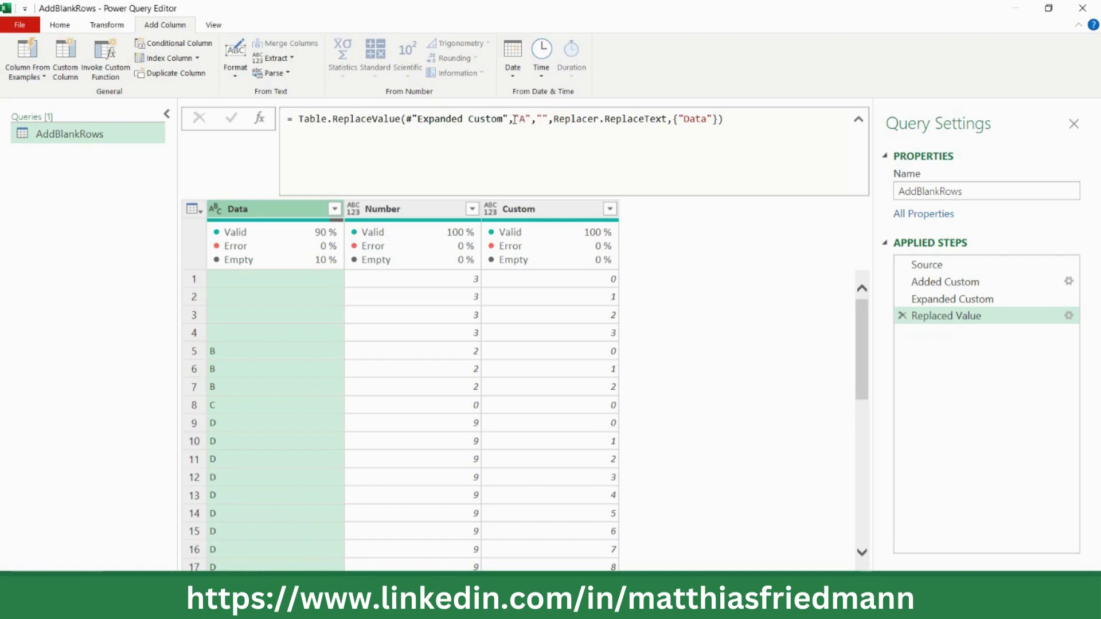
Step: Change the Table.ReplaceValue value to find from "A" to each [Data]
{"action": "left_click", "coordinate": [514, 119]}
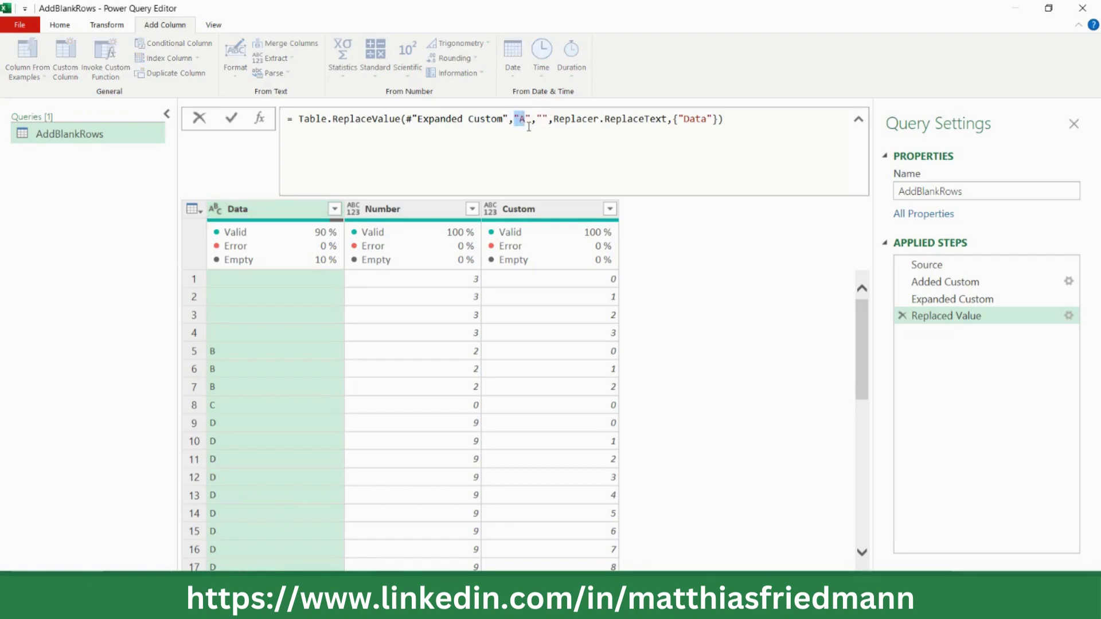
{"action": "key", "text": "shift+End"}
{"action": "left_click", "coordinate": [531, 120], "text": "shift"}
{"action": "type", "text": "each "}
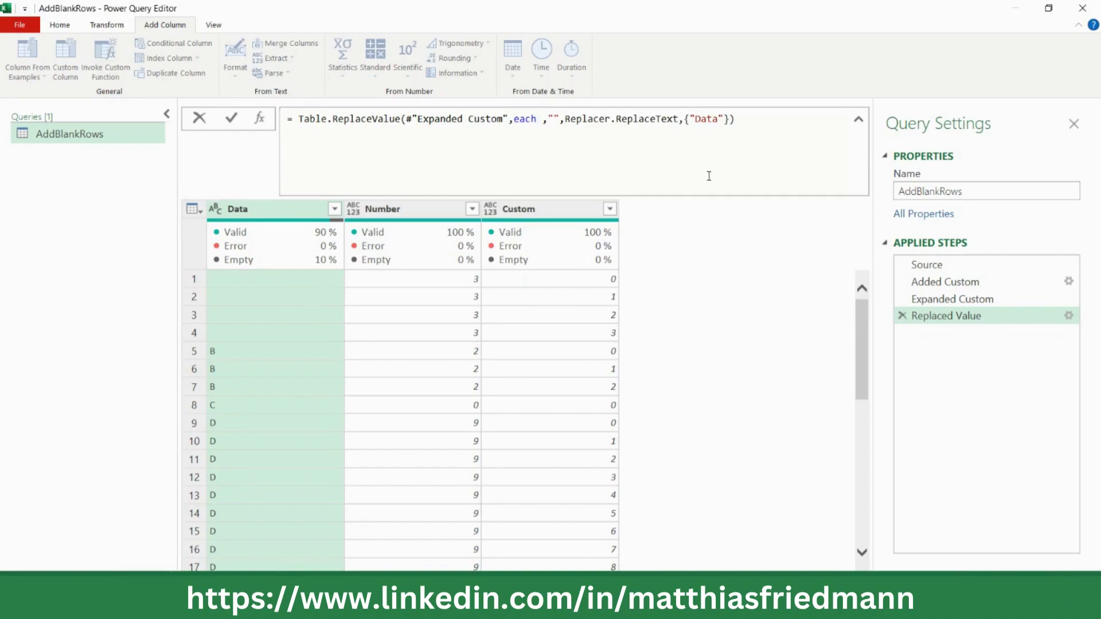
{"action": "type", "text": "[]Data"}
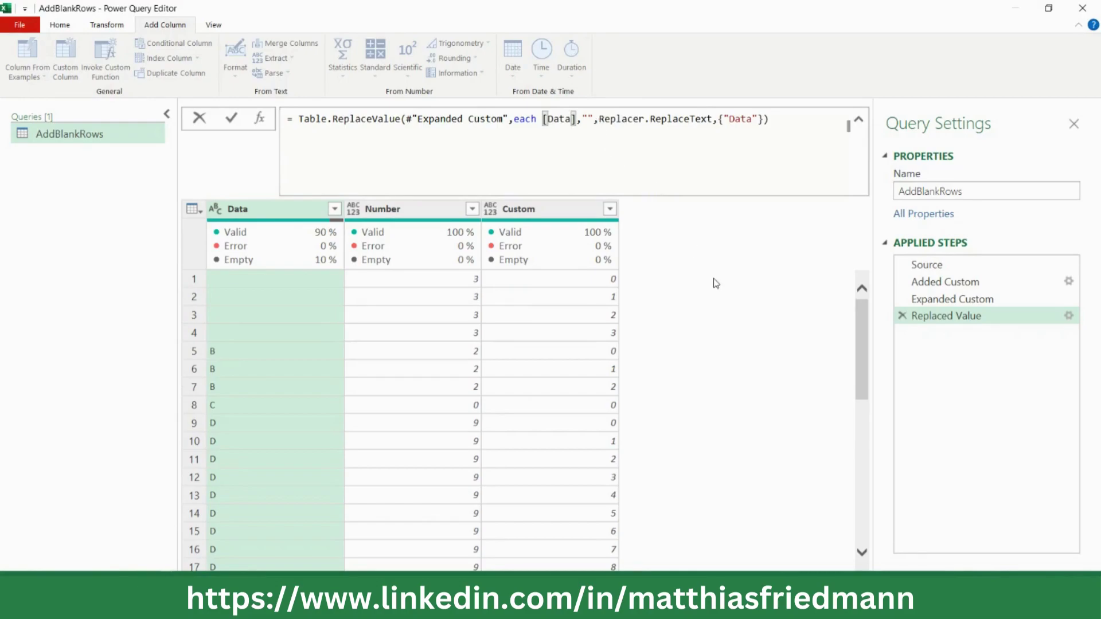
{"action": "key", "text": "Return"}
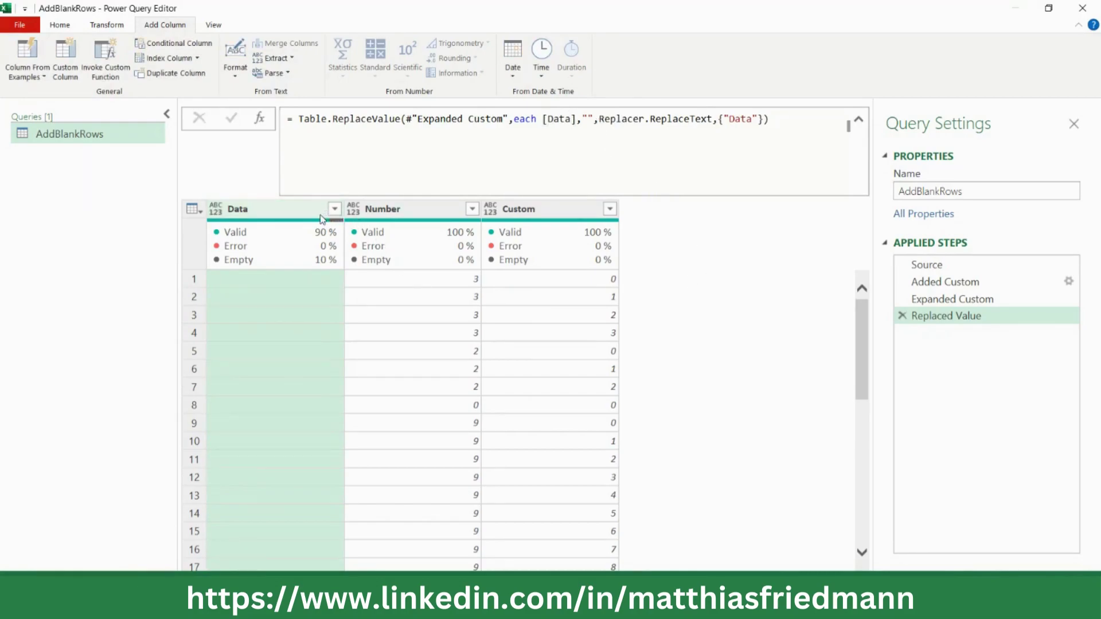
Step: Set the replacement to each if [Custom]=0 then [Data] else ""
{"action": "left_click", "coordinate": [584, 119]}
{"action": "left_click_drag", "start_coordinate": [591, 121], "coordinate": [594, 121]}
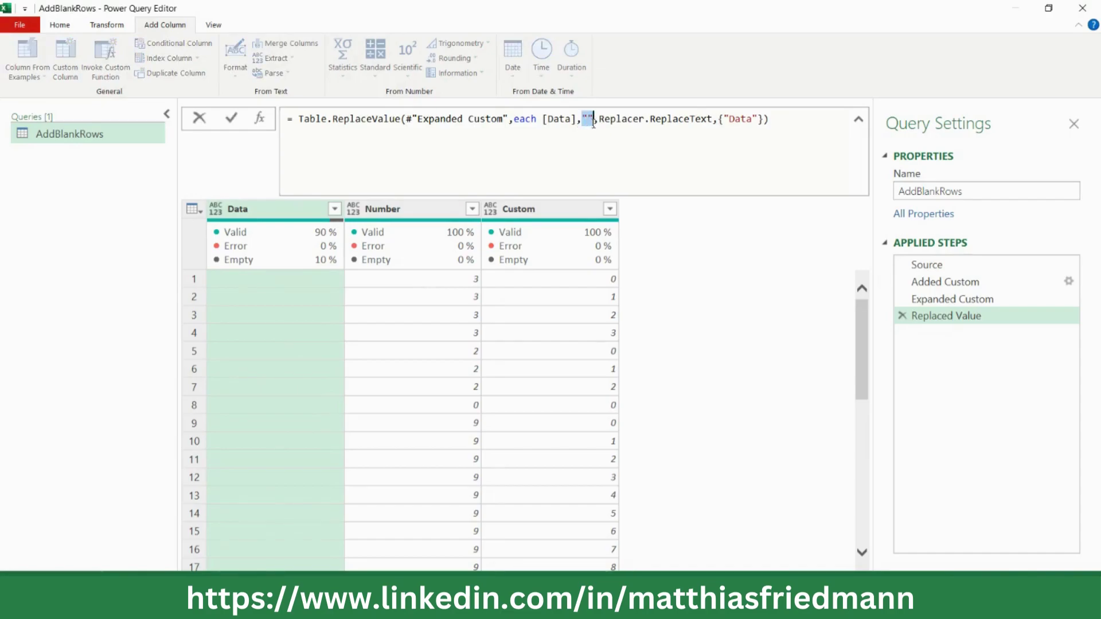
{"action": "type", "text": "each if"}
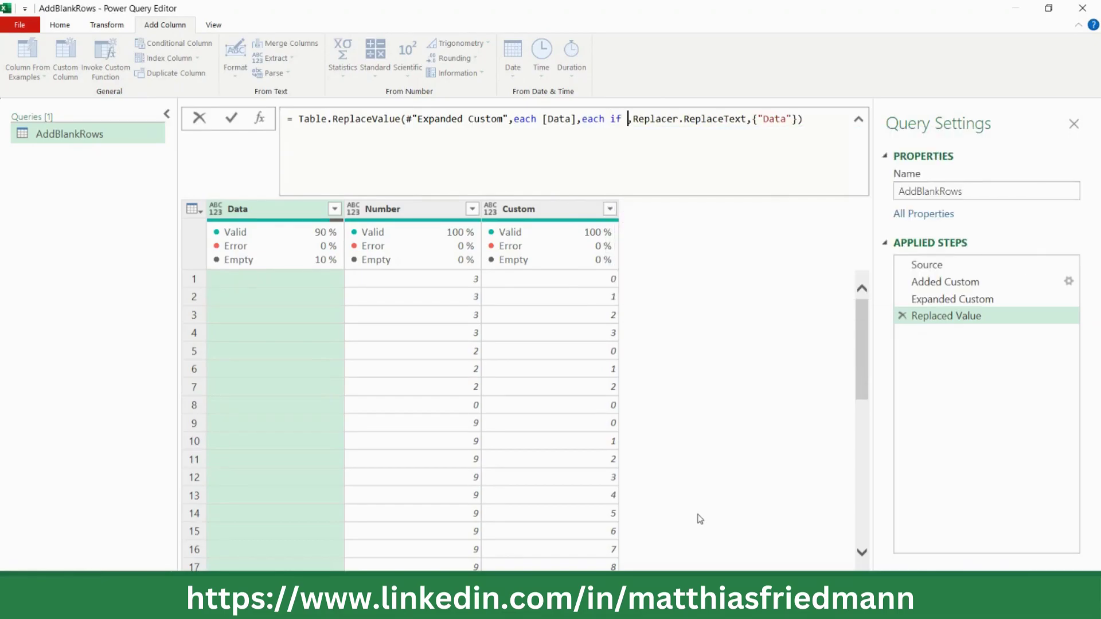
{"action": "type", "text": " ["}
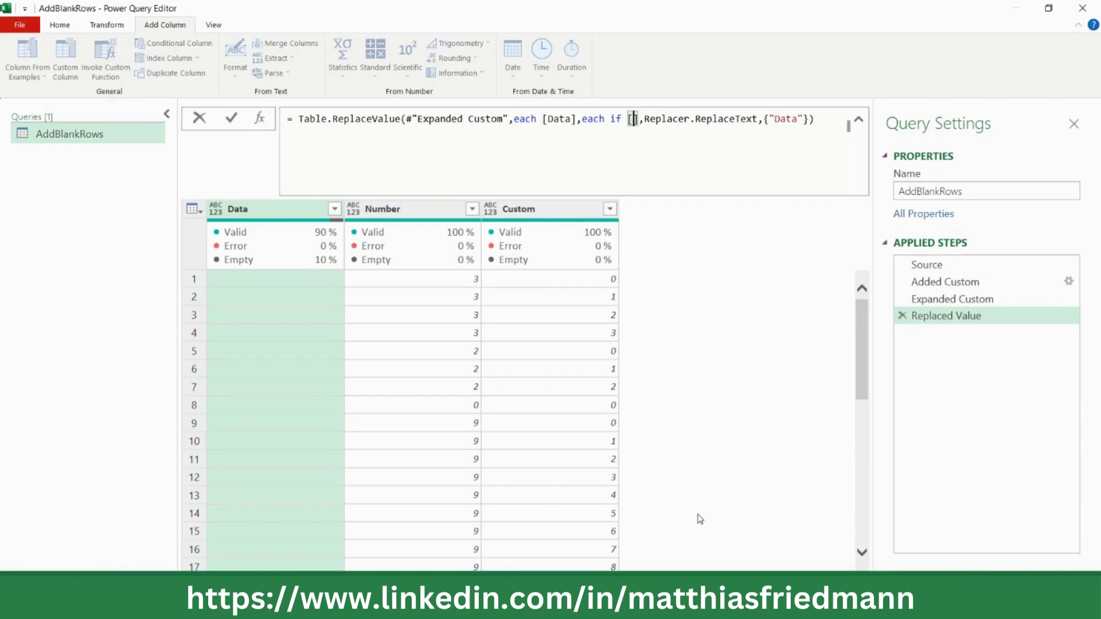
{"action": "type", "text": "Custom]"}
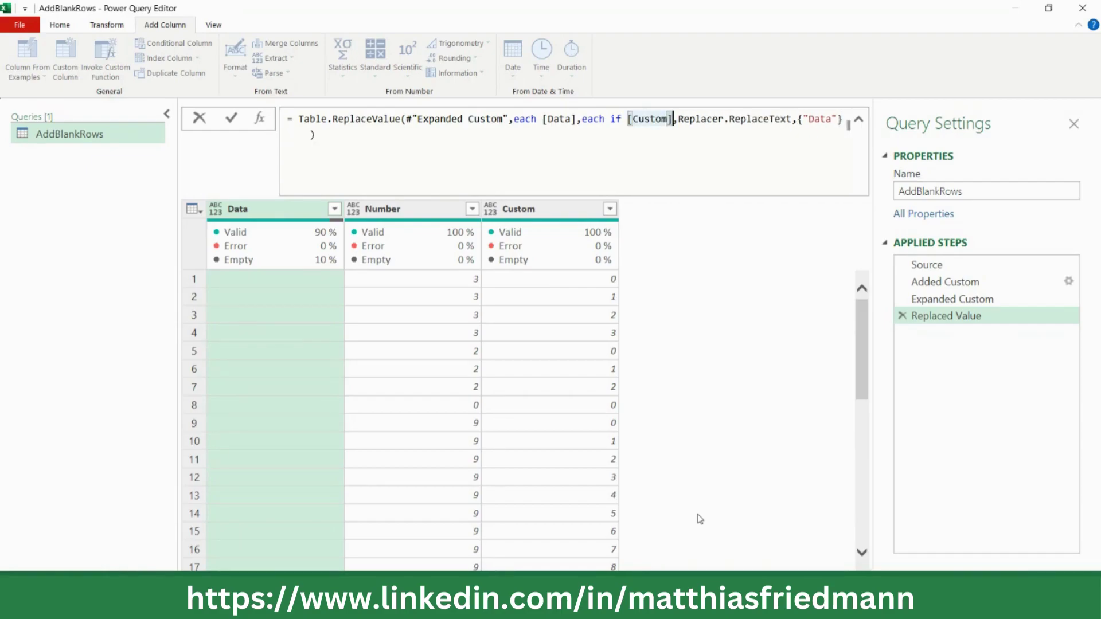
{"action": "type", "text": "=0"}
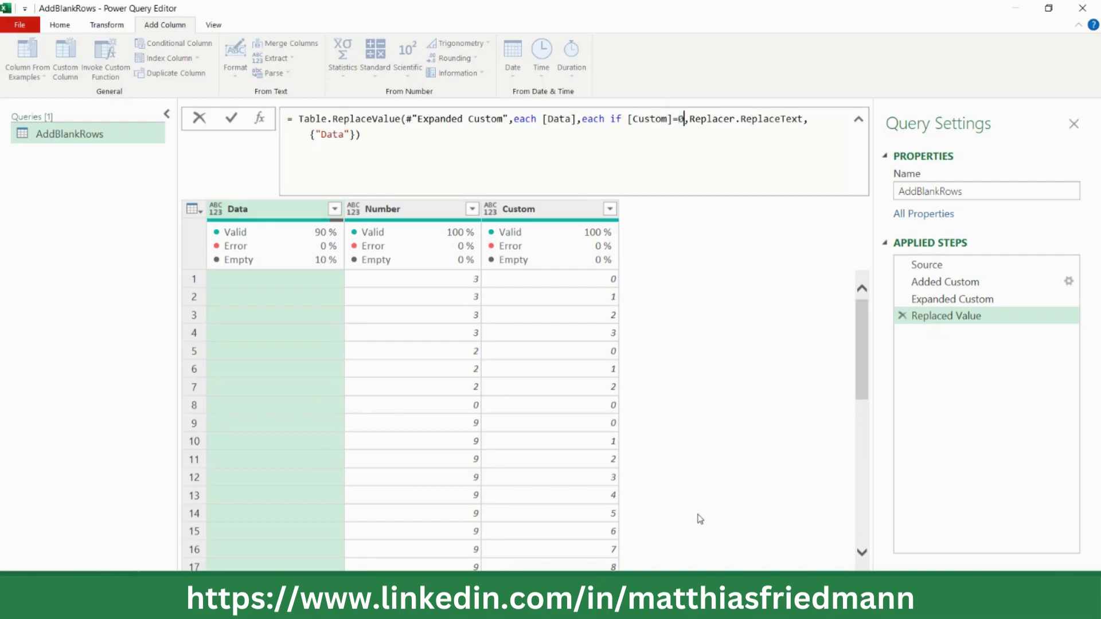
{"action": "type", "text": " then "}
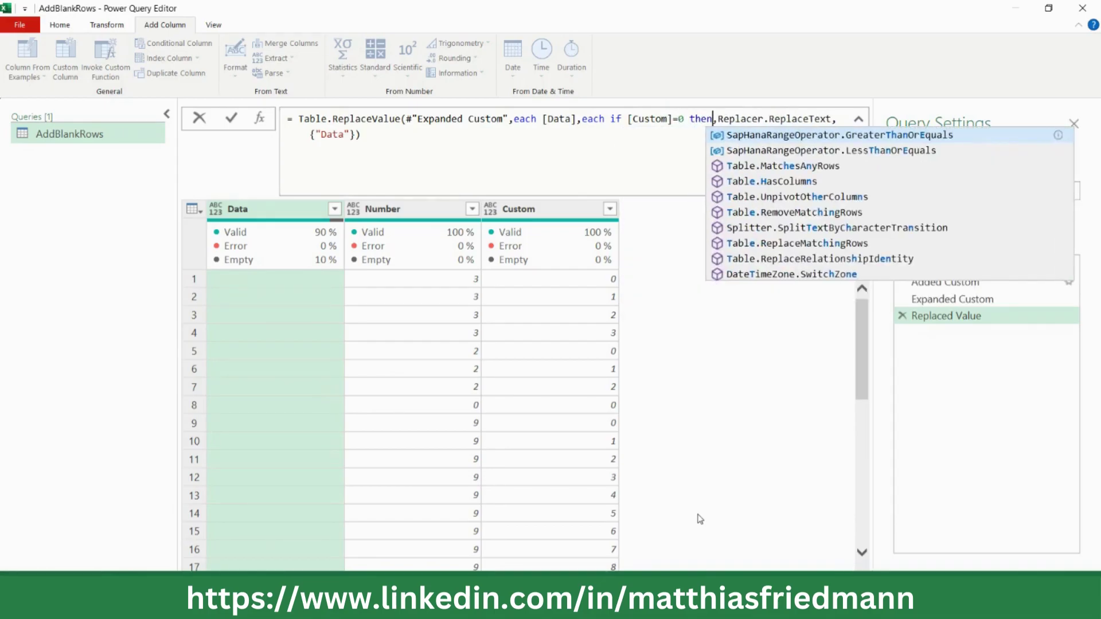
{"action": "type", "text": "[Data]"}
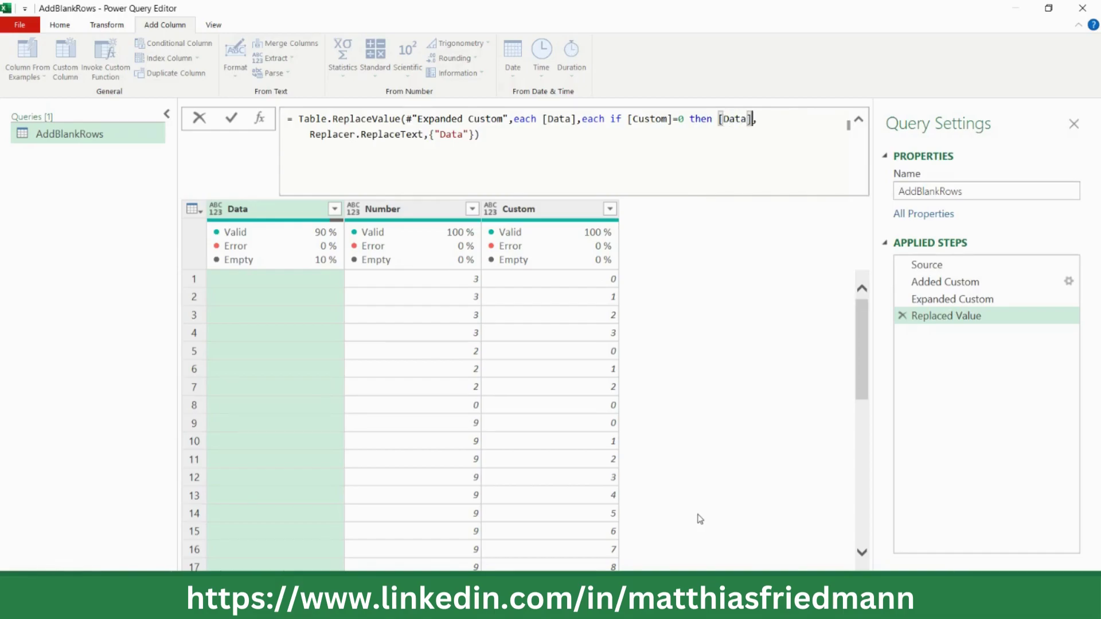
{"action": "type", "text": " else"}
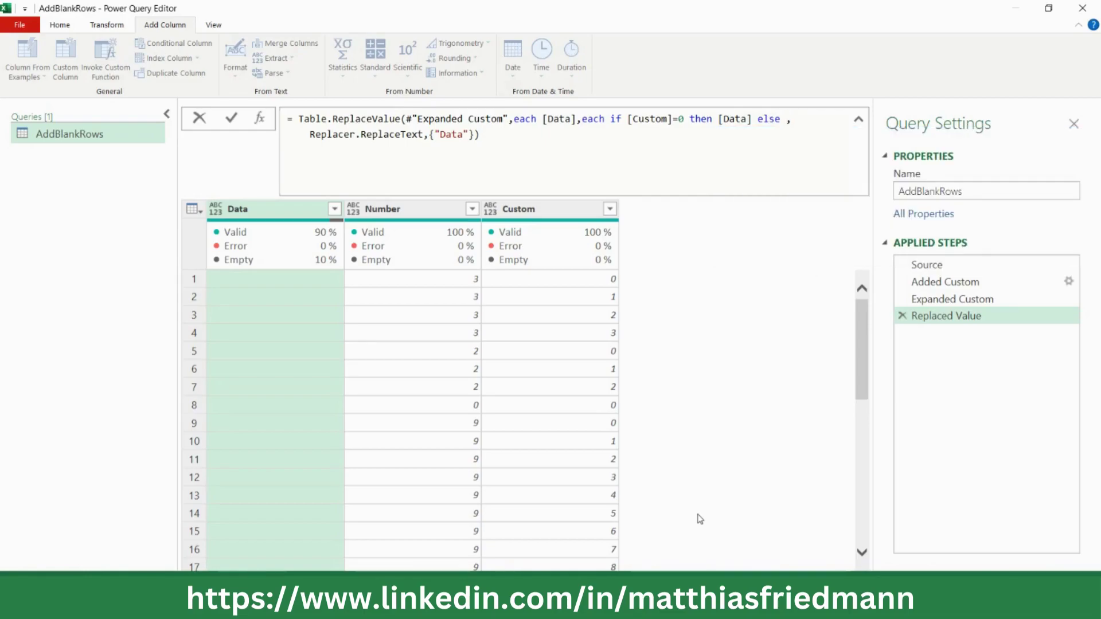
{"action": "type", "text": " \""}
{"action": "key", "text": "Return"}
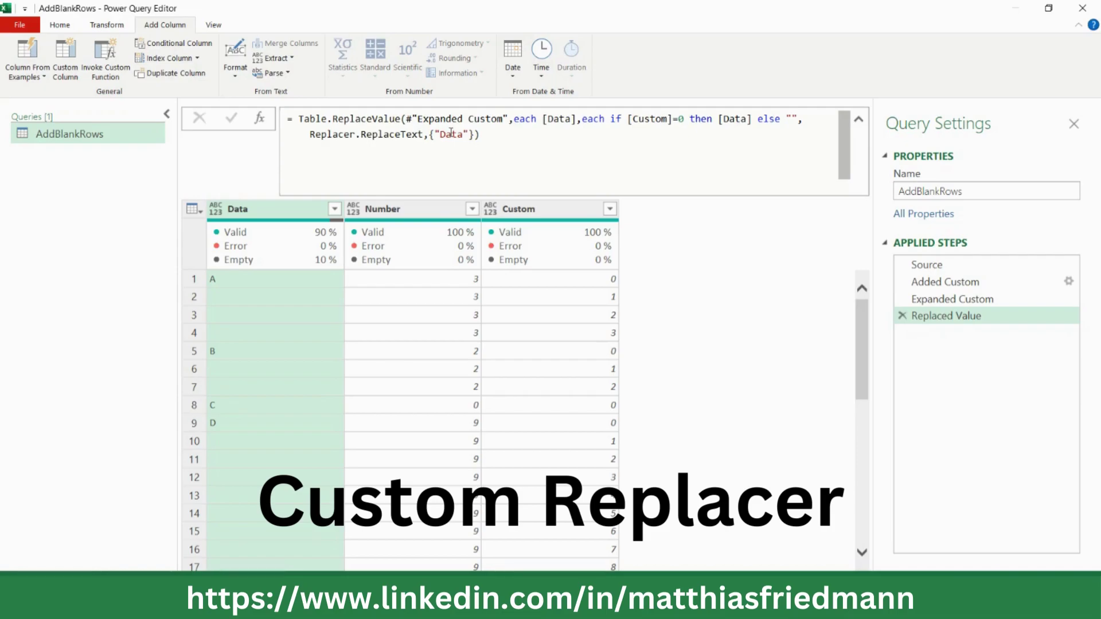
{"action": "double_click", "coordinate": [451, 134]}
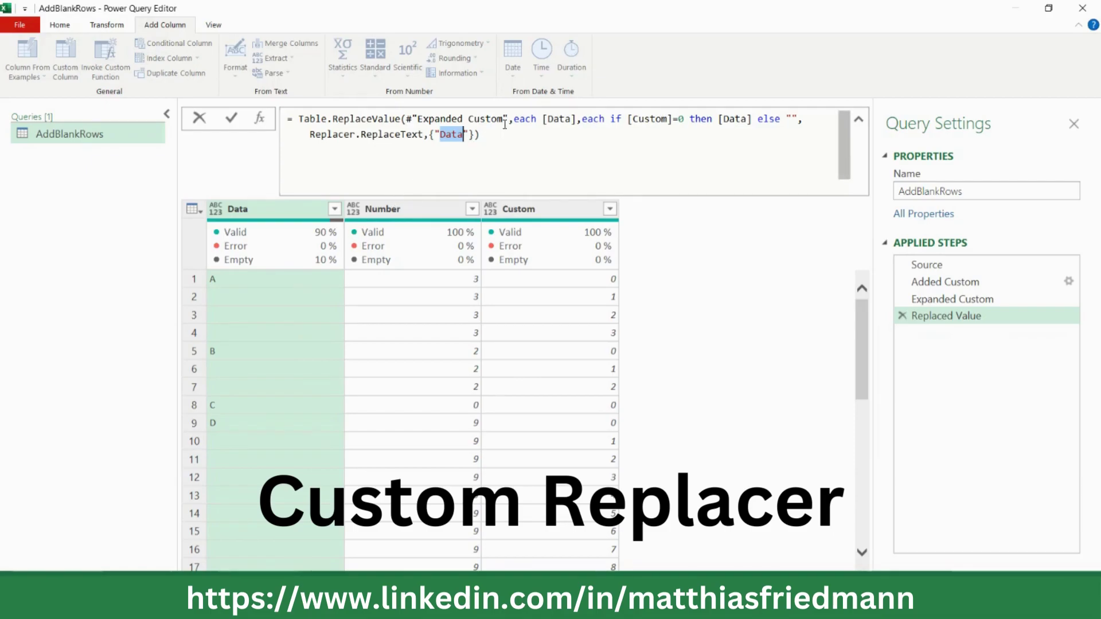
{"action": "left_click_drag", "start_coordinate": [513, 121], "coordinate": [578, 122]}
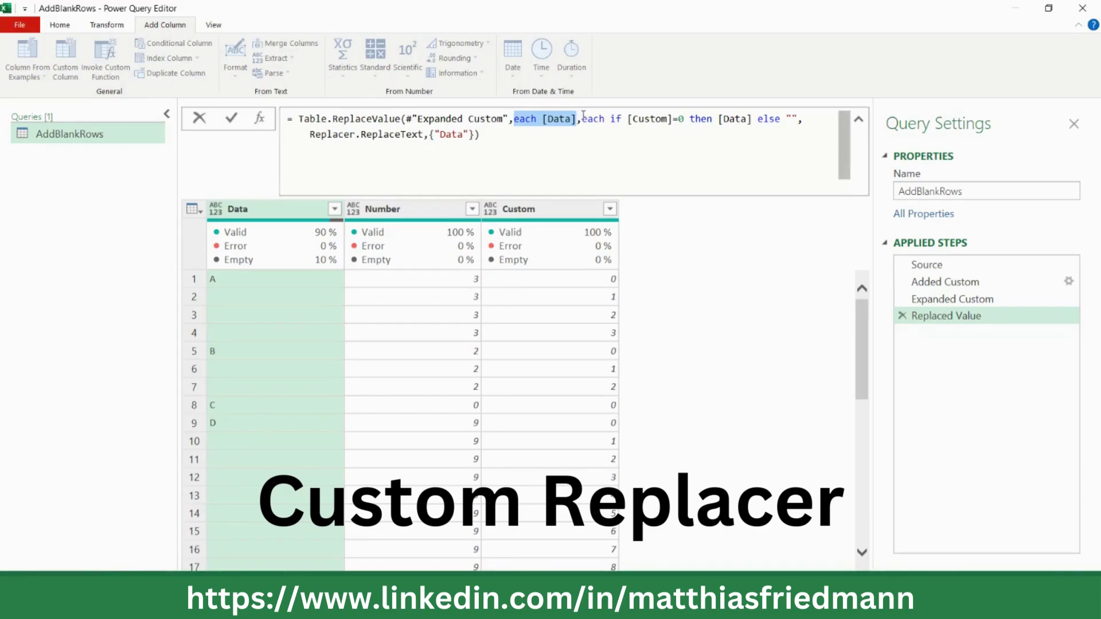
{"action": "left_click_drag", "start_coordinate": [583, 118], "coordinate": [798, 119]}
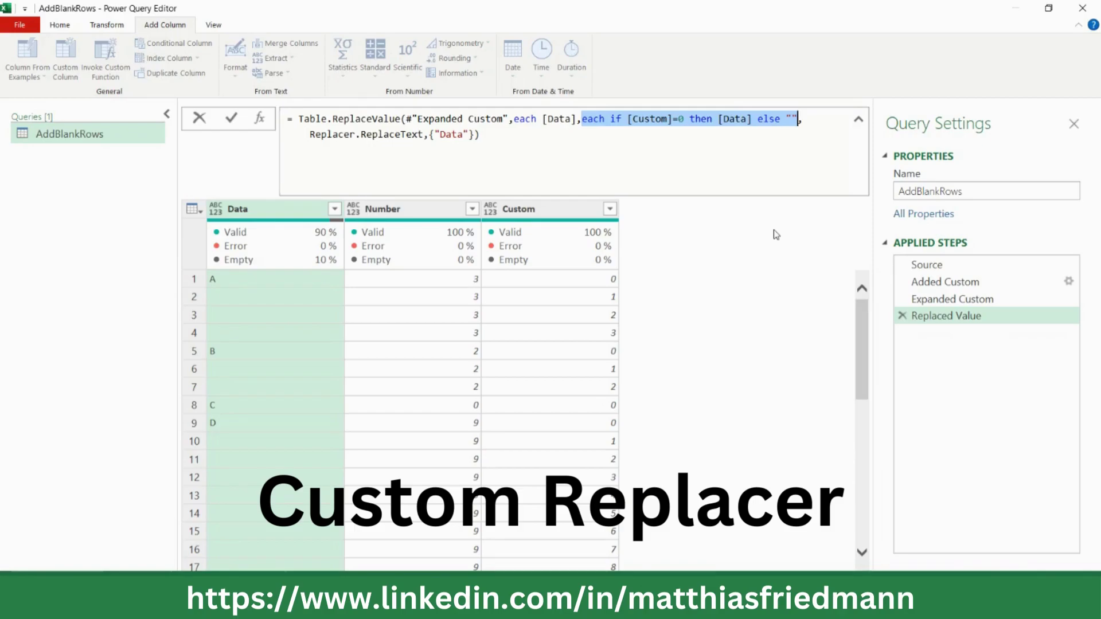
Step: Cancel the formula edit and delete the Replaced Value step from Applied Steps
{"action": "left_click", "coordinate": [903, 316]}
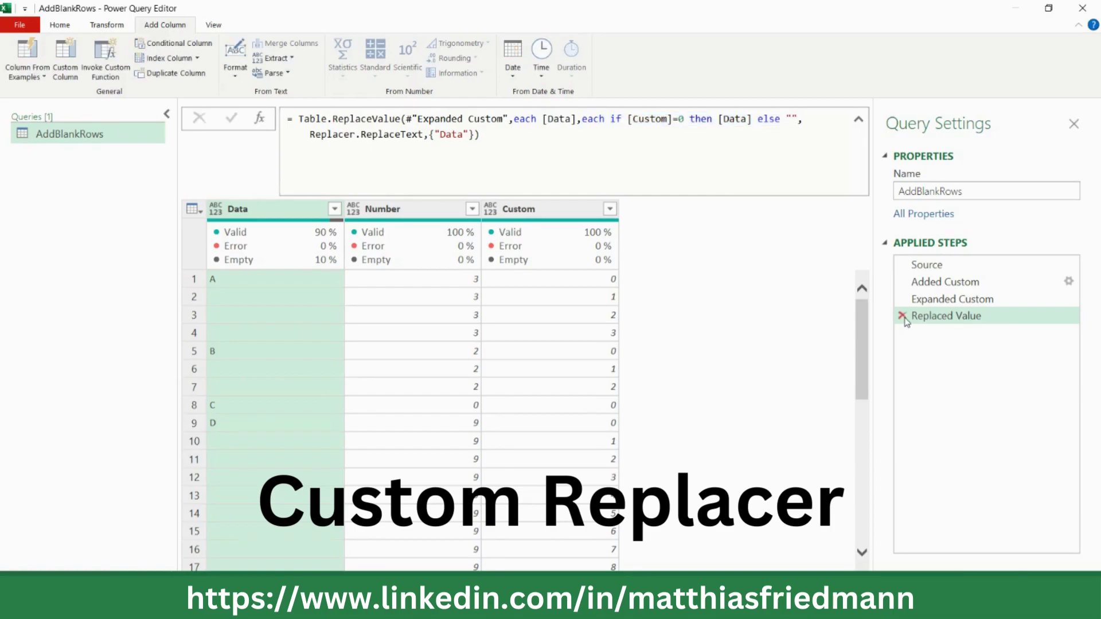
{"action": "left_click", "coordinate": [903, 316]}
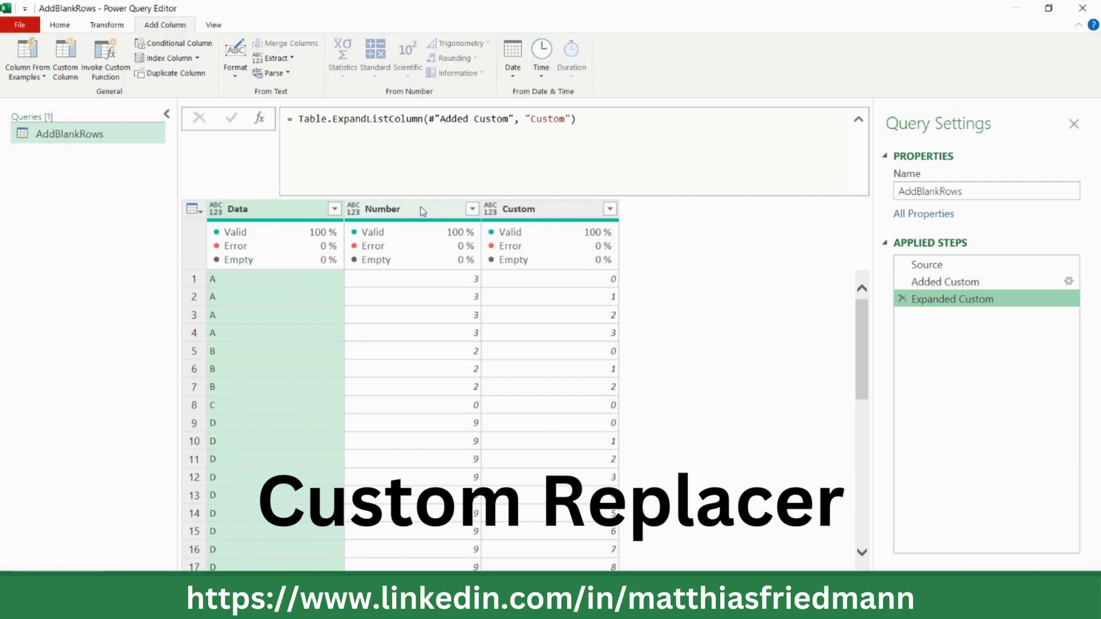
Step: Add a Replace Values step on Data and Number, replacing an empty value with an empty value
{"action": "left_click", "coordinate": [421, 210], "text": "ctrl"}
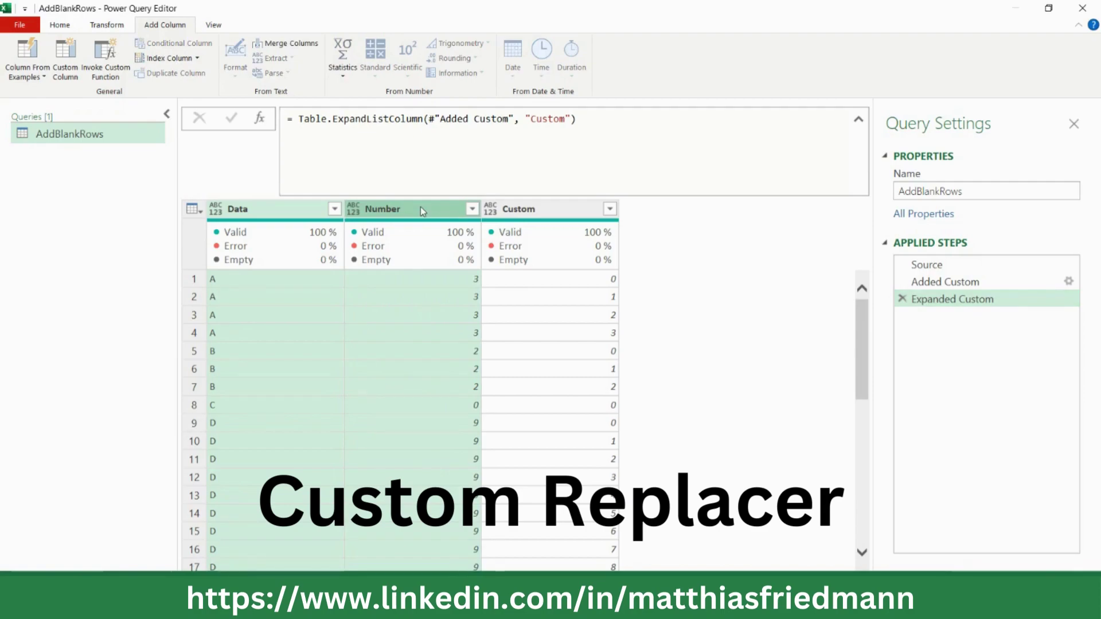
{"action": "right_click", "coordinate": [421, 210]}
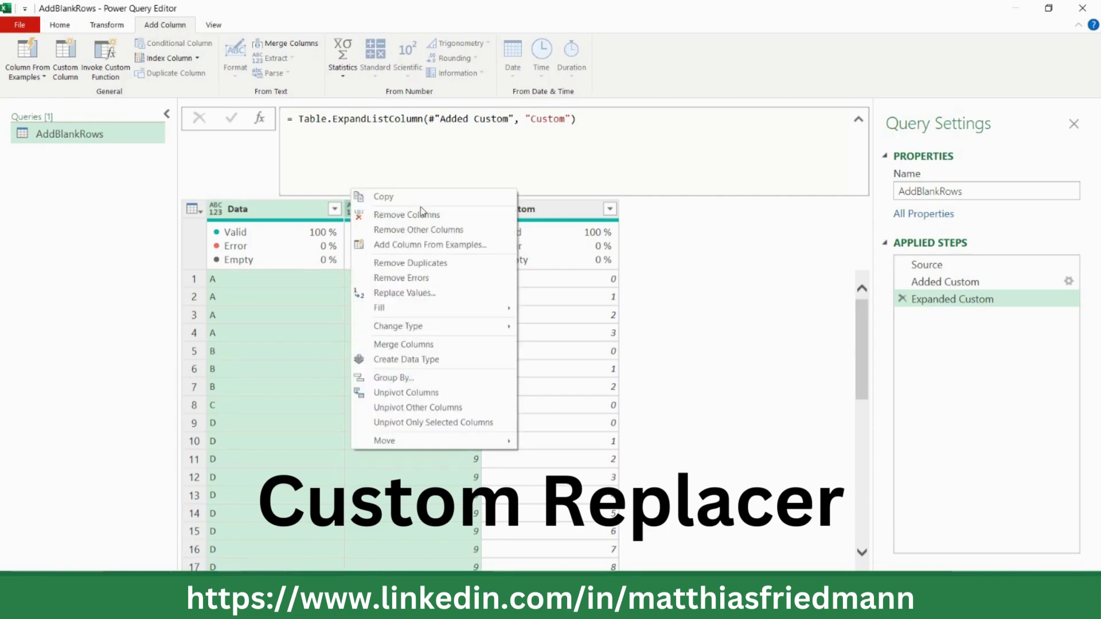
{"action": "left_click", "coordinate": [435, 295]}
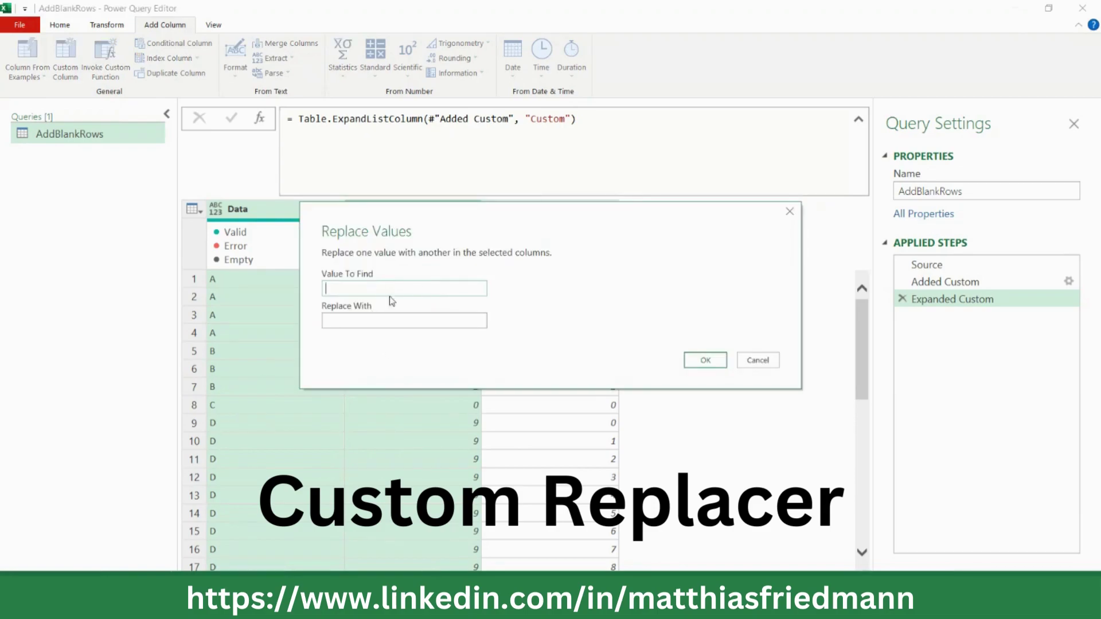
{"action": "left_click", "coordinate": [700, 362]}
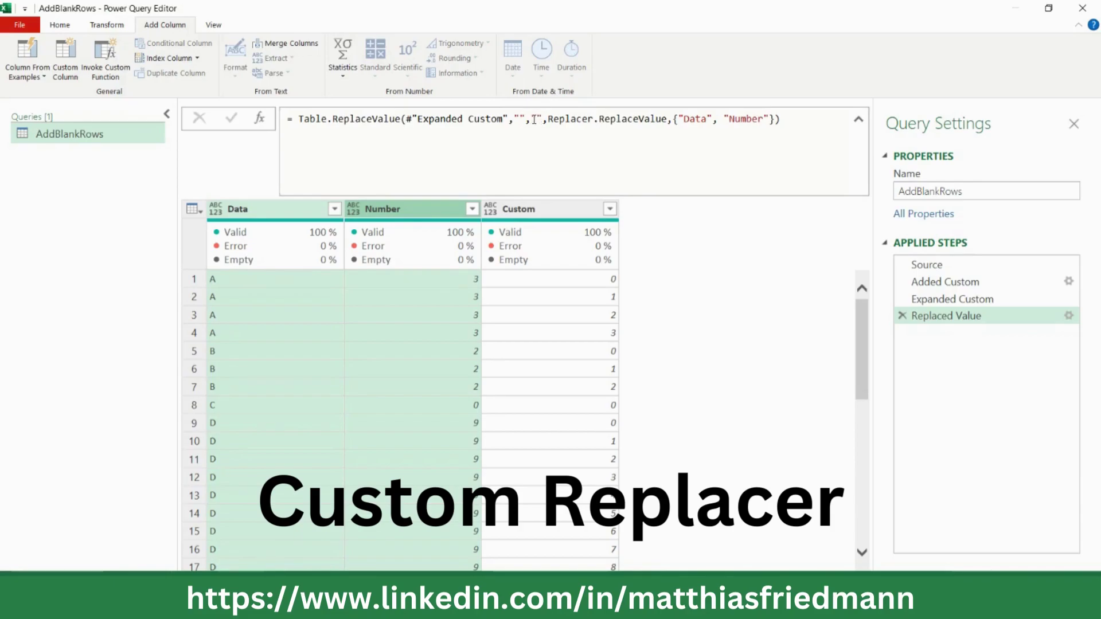
Step: Edit the replace formula so the new value is each [Custom] and the replacer begins (a,b,c)=>
{"action": "left_click_drag", "start_coordinate": [531, 119], "coordinate": [541, 120]}
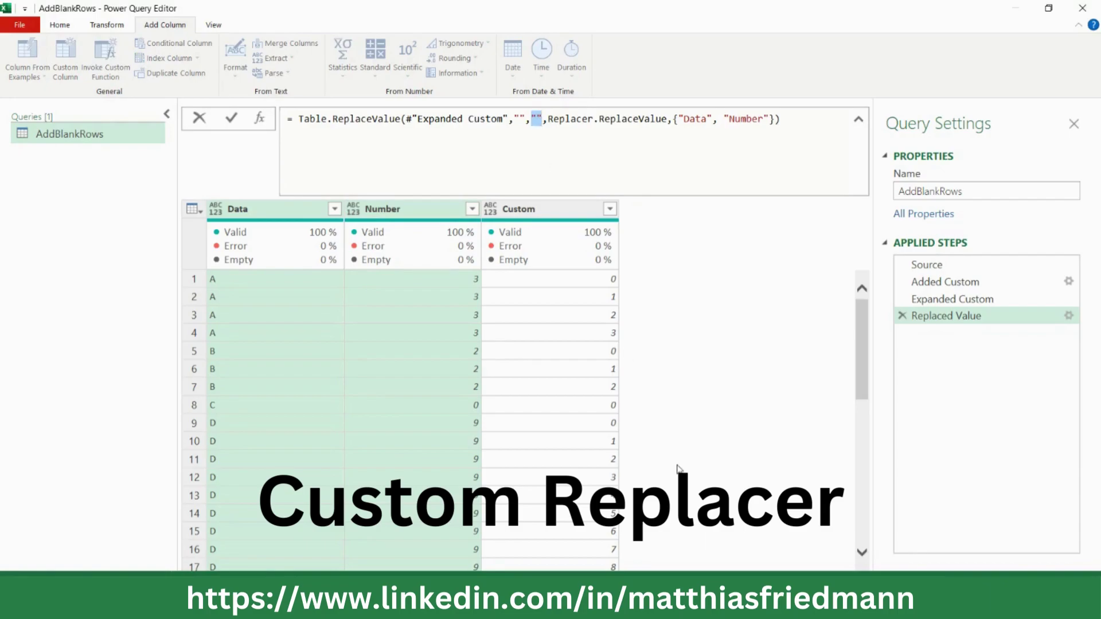
{"action": "type", "text": "each"}
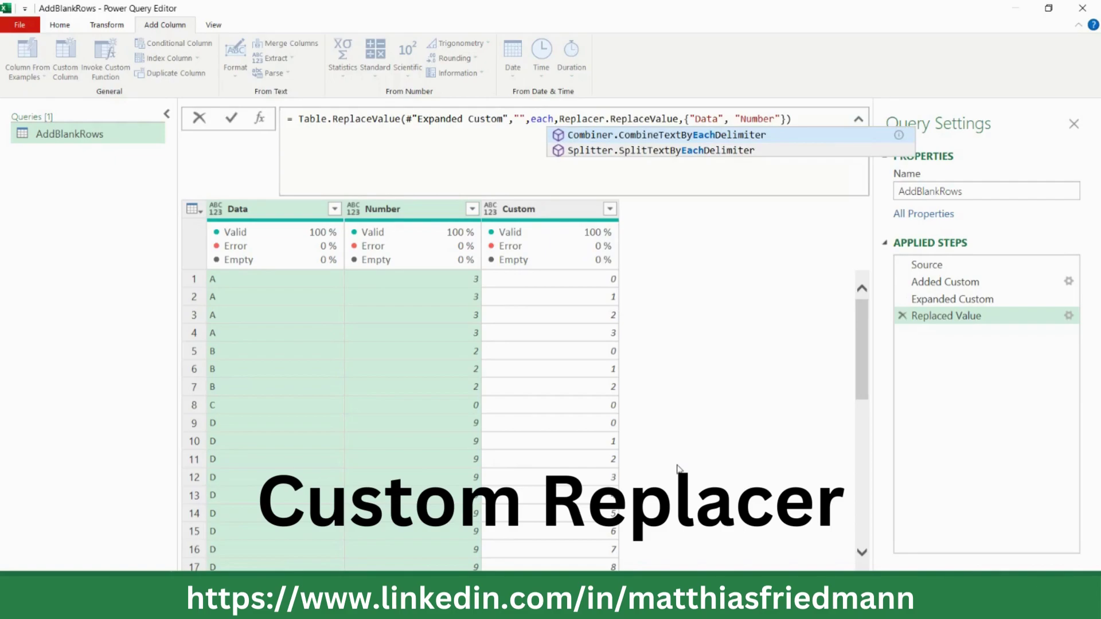
{"action": "type", "text": " [C"}
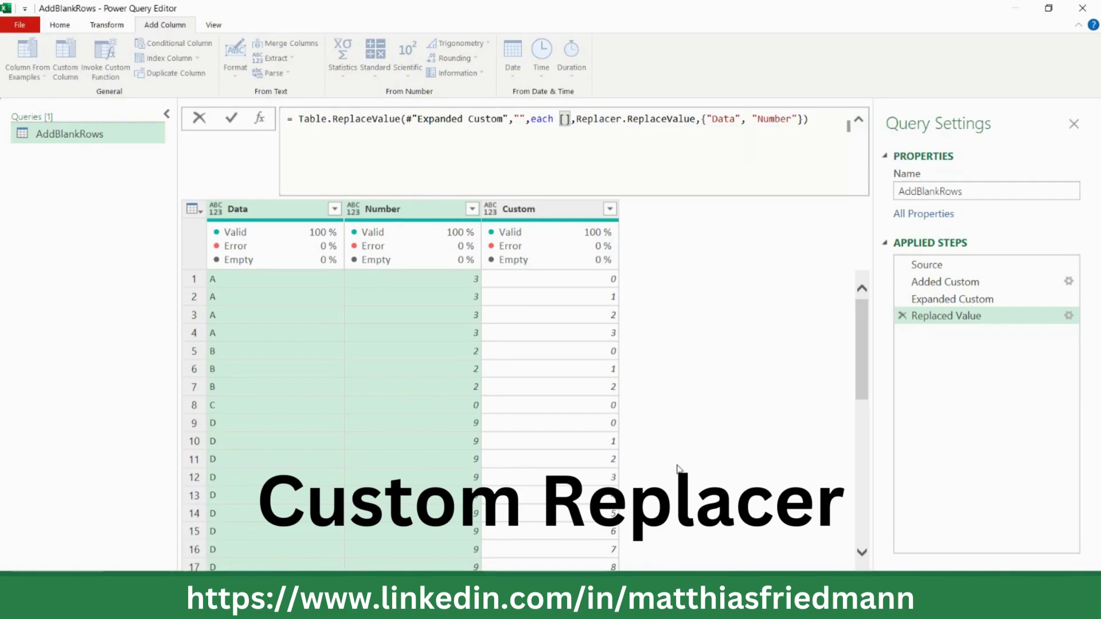
{"action": "type", "text": "ustom"}
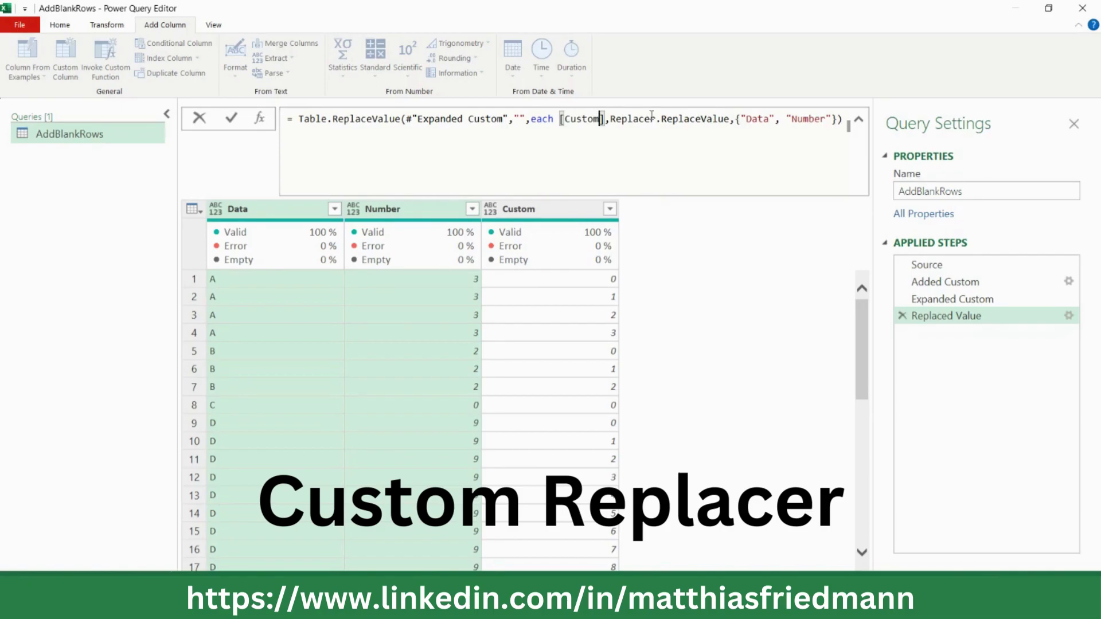
{"action": "left_click", "coordinate": [609, 120]}
{"action": "left_click_drag", "start_coordinate": [611, 122], "coordinate": [731, 121]}
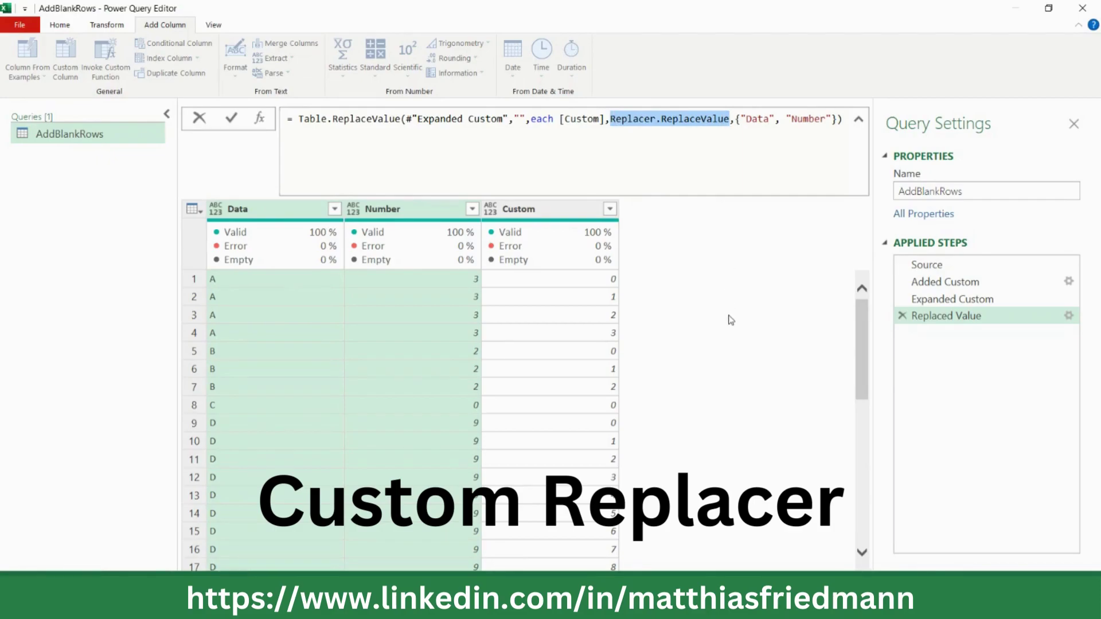
{"action": "type", "text": "("}
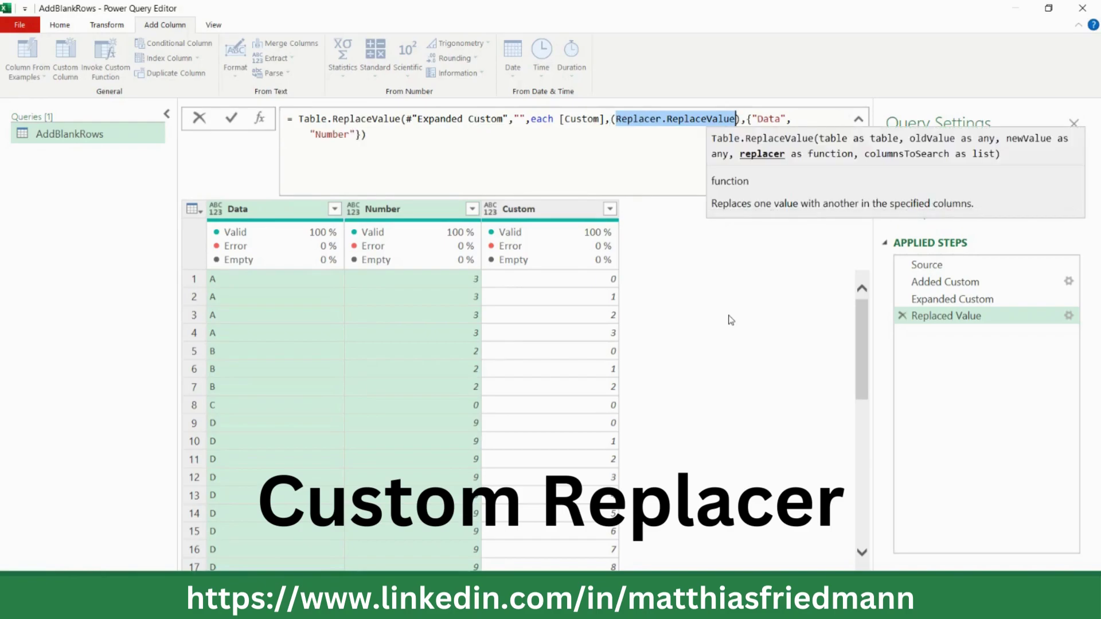
{"action": "type", "text": "a,b"}
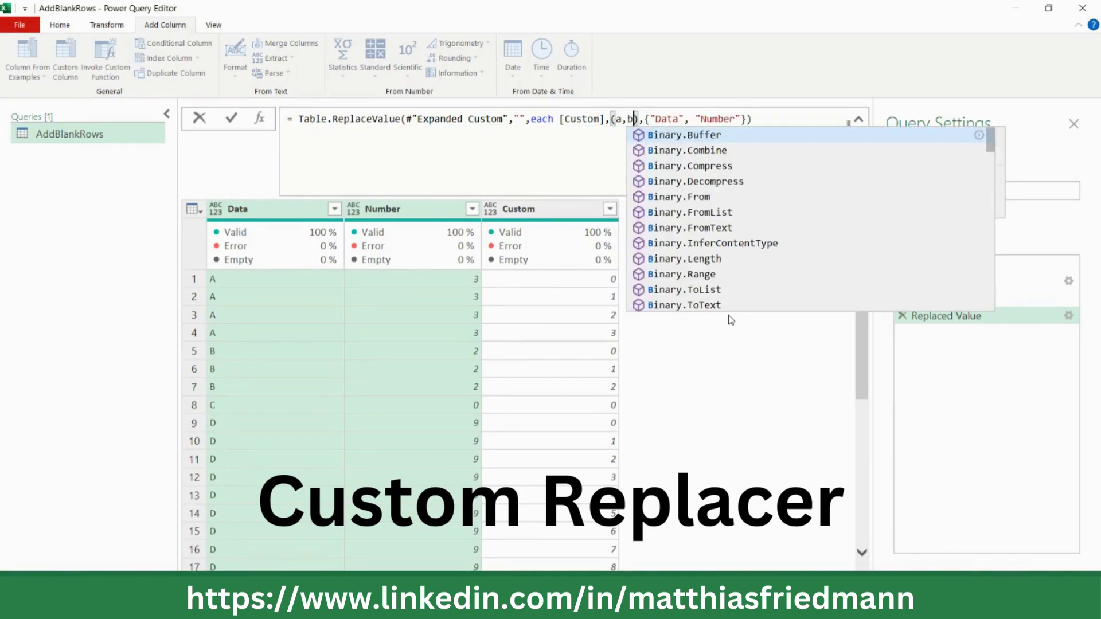
{"action": "type", "text": ",c"}
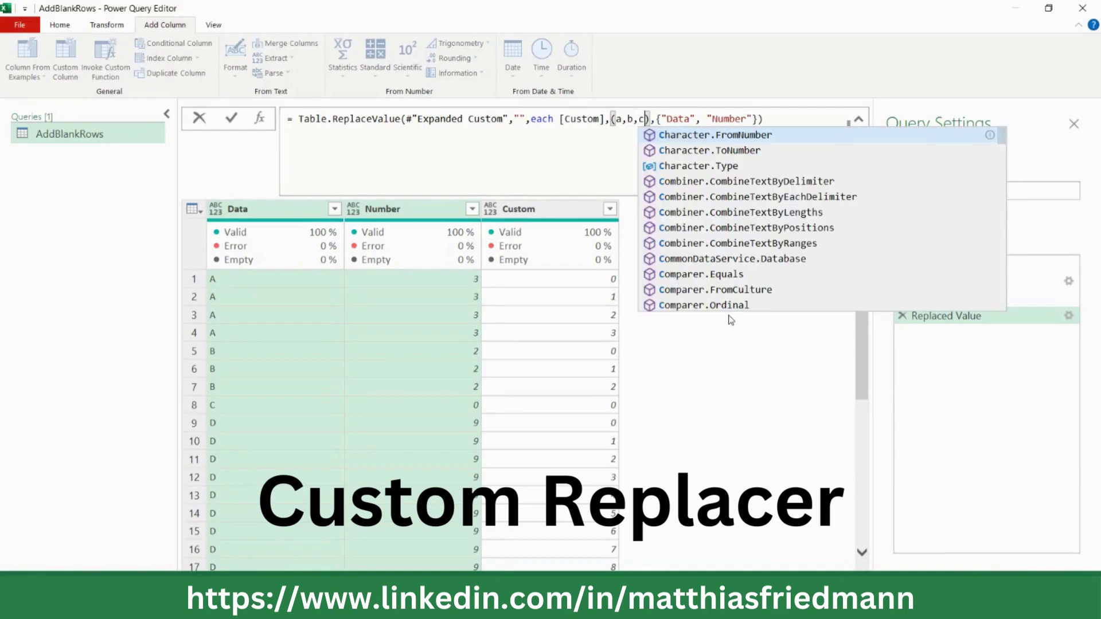
{"action": "key", "text": "Escape"}
{"action": "key", "text": "Right"}
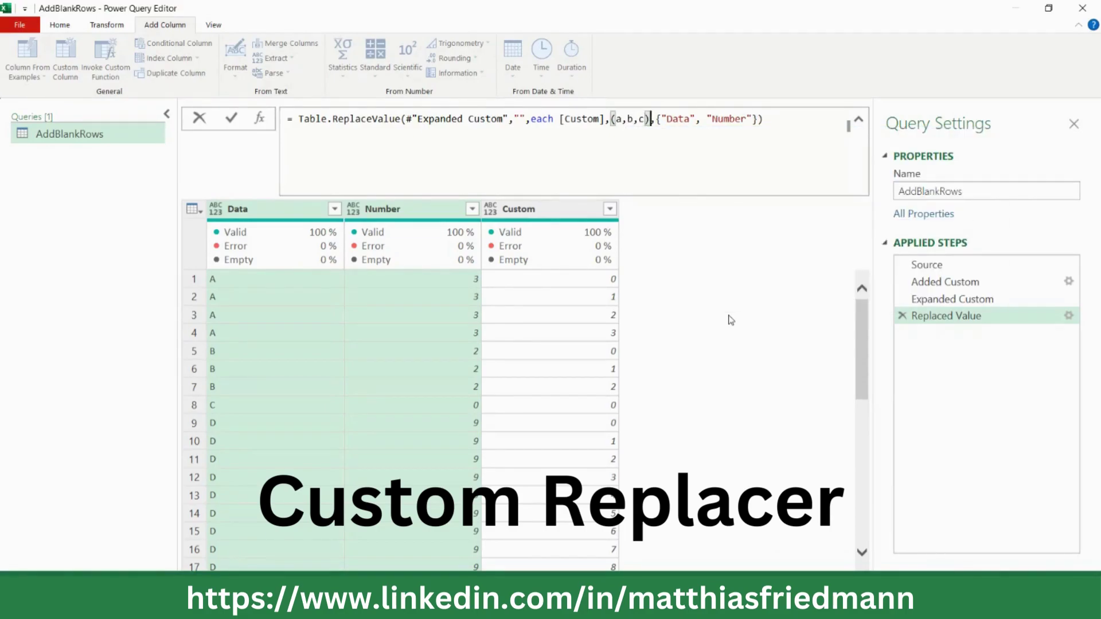
{"action": "type", "text": "=>"}
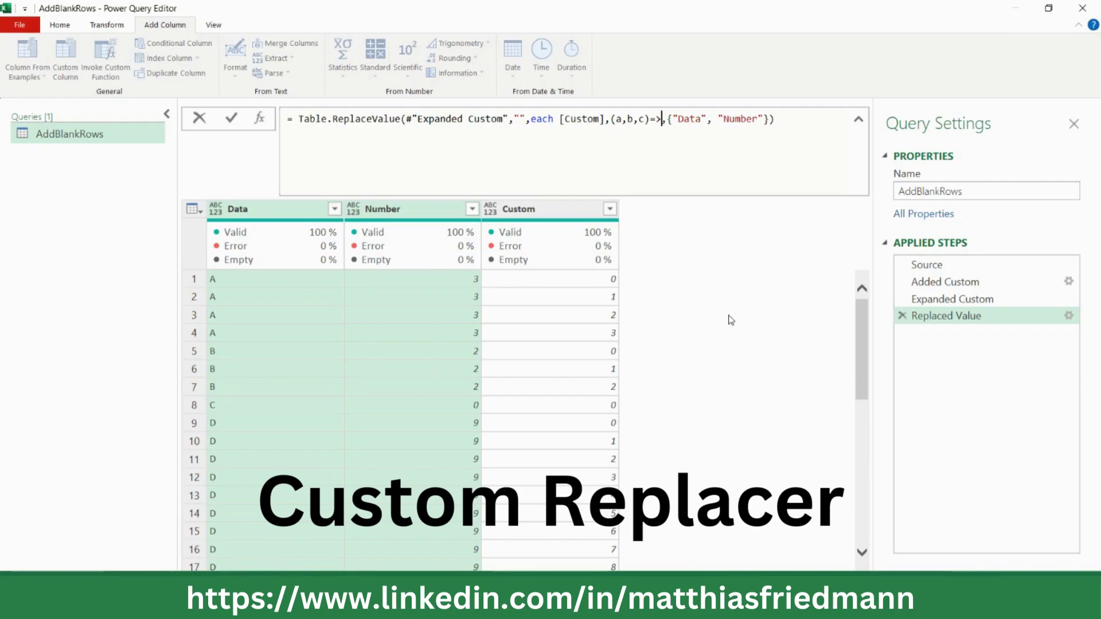
Step: Try replacer results a, then b, ending with (a,b,c)=>c so both columns show Custom values
{"action": "type", "text": "a"}
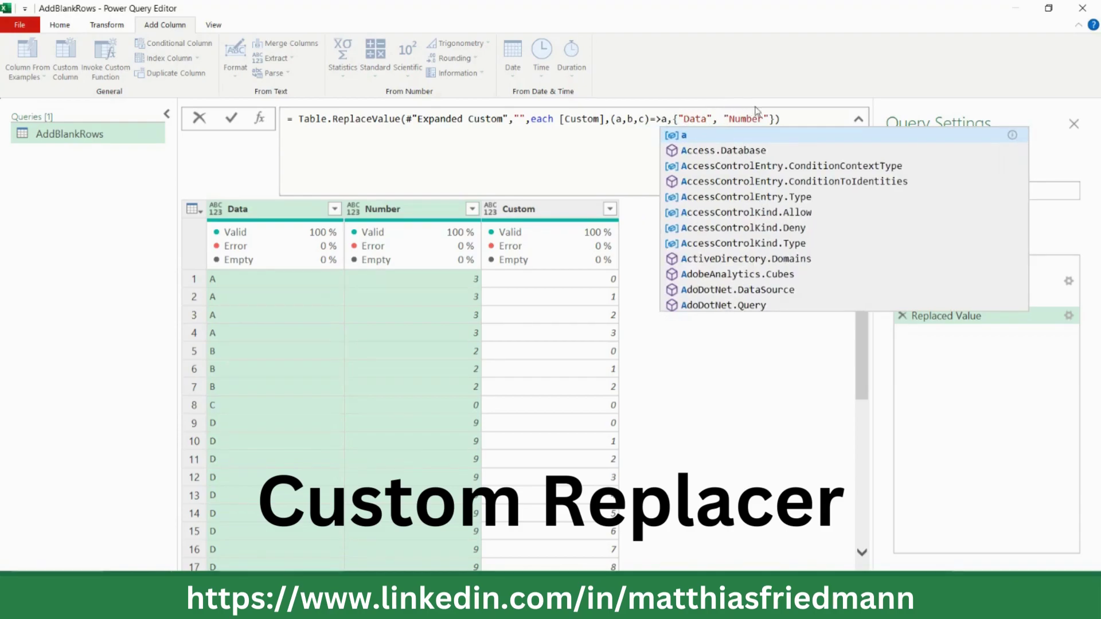
{"action": "left_click", "coordinate": [710, 410]}
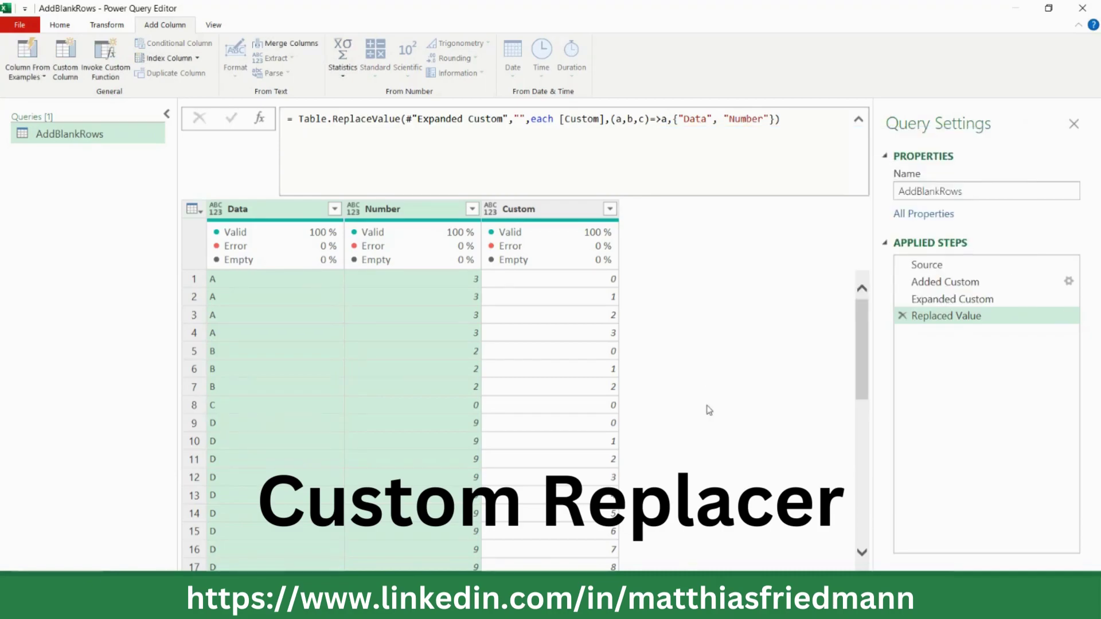
{"action": "double_click", "coordinate": [665, 121]}
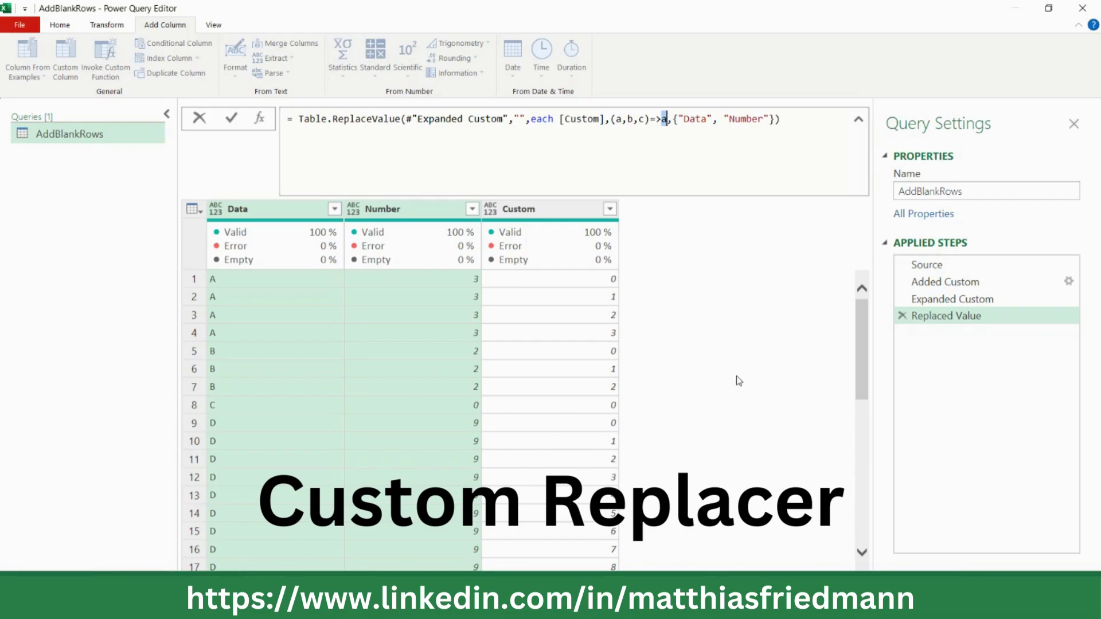
{"action": "type", "text": "b"}
{"action": "key", "text": "Return"}
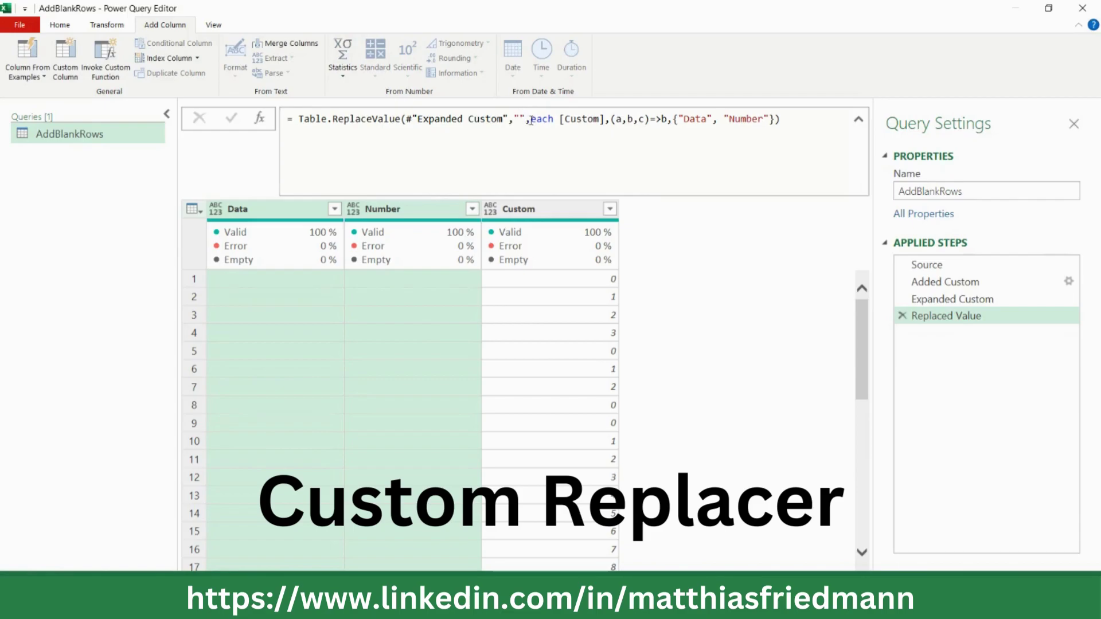
{"action": "double_click", "coordinate": [664, 120]}
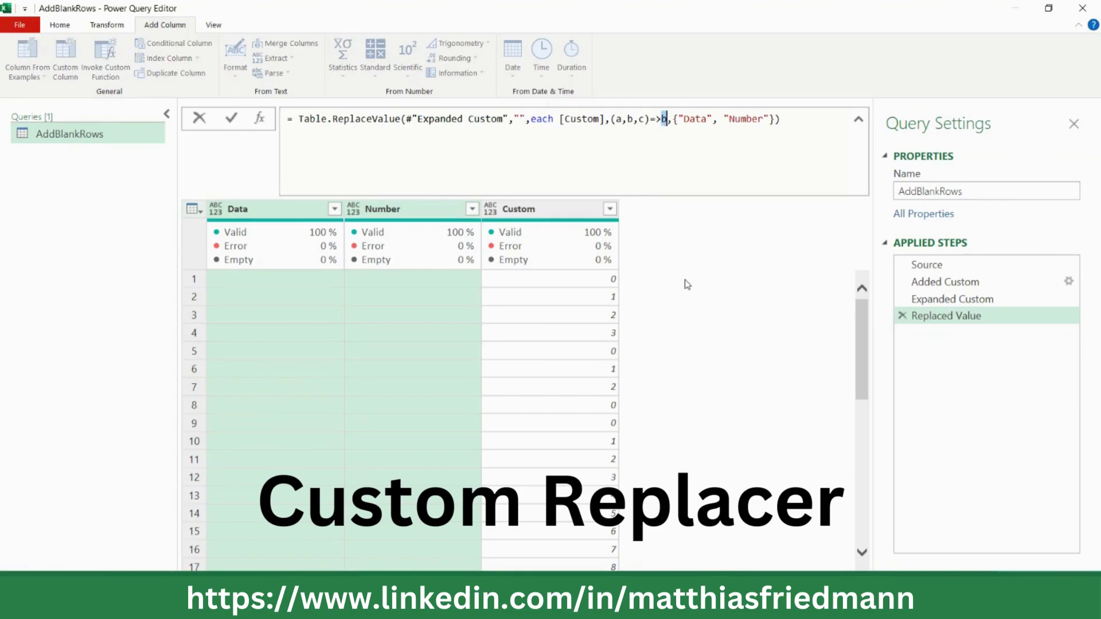
{"action": "type", "text": "c"}
{"action": "key", "text": "Return"}
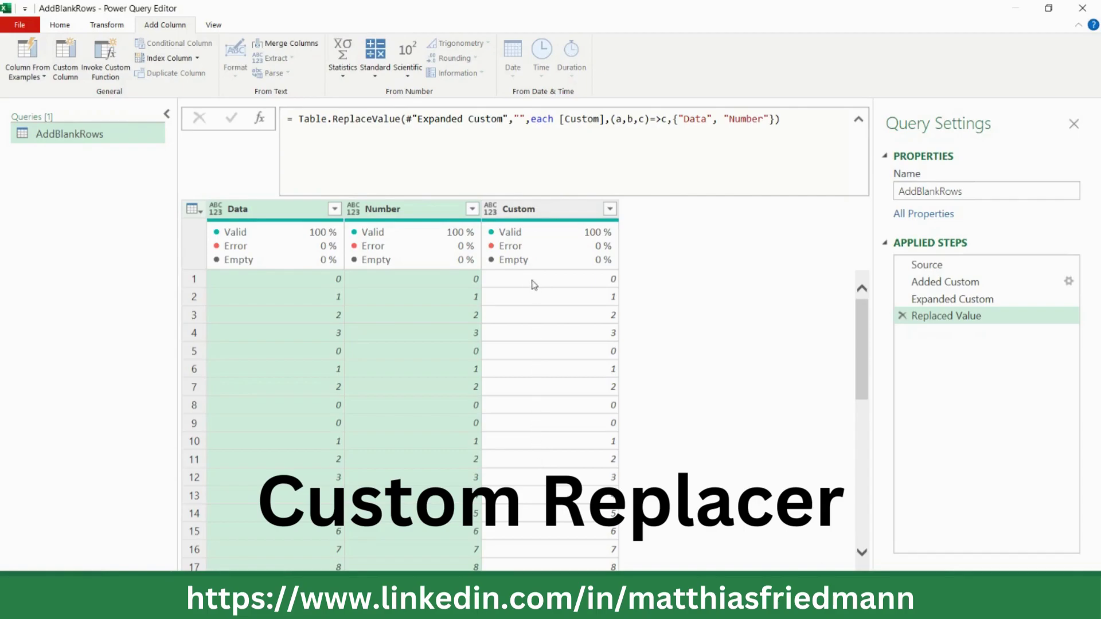
Step: Change the replacer to (a,b,c)=>if c=0 then a else "" to blank the inserted rows
{"action": "left_click", "coordinate": [664, 120]}
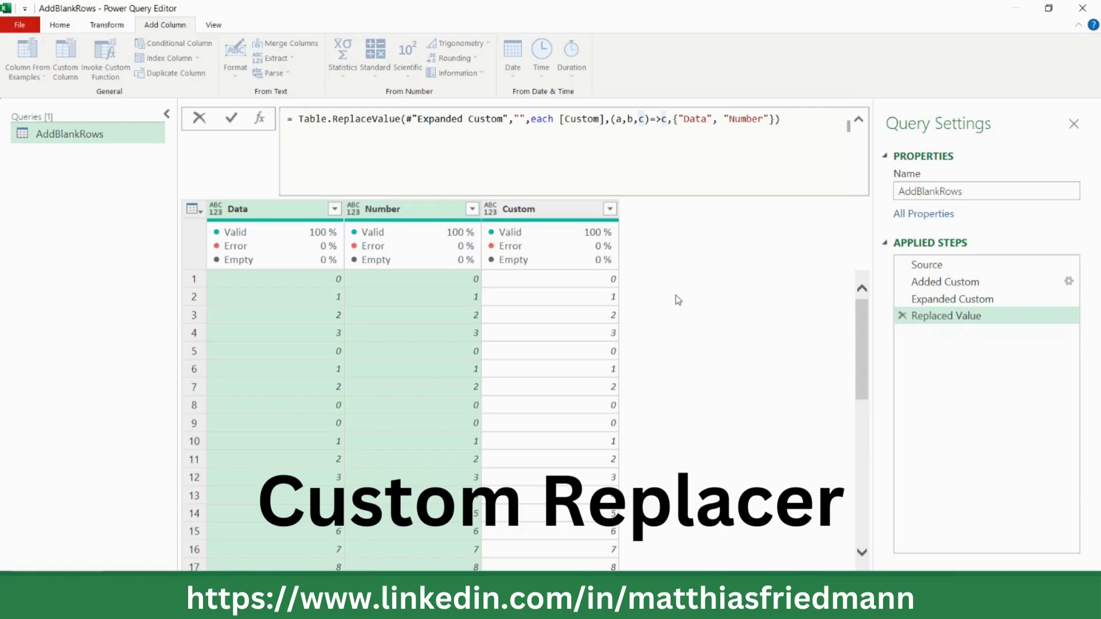
{"action": "key", "text": "BackSpace"}
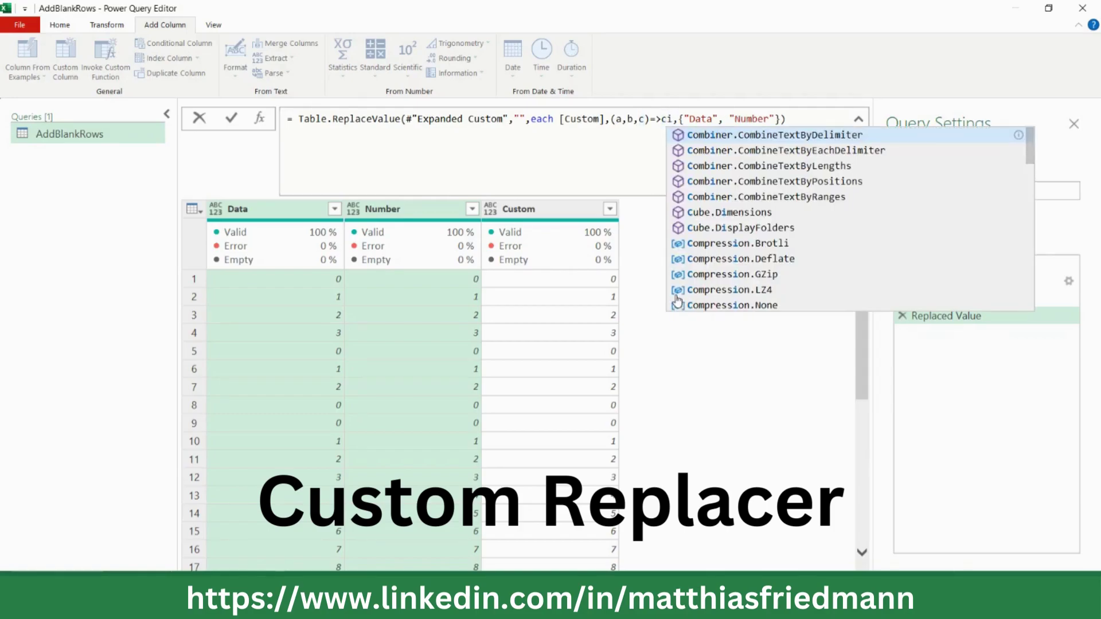
{"action": "type", "text": "if c"}
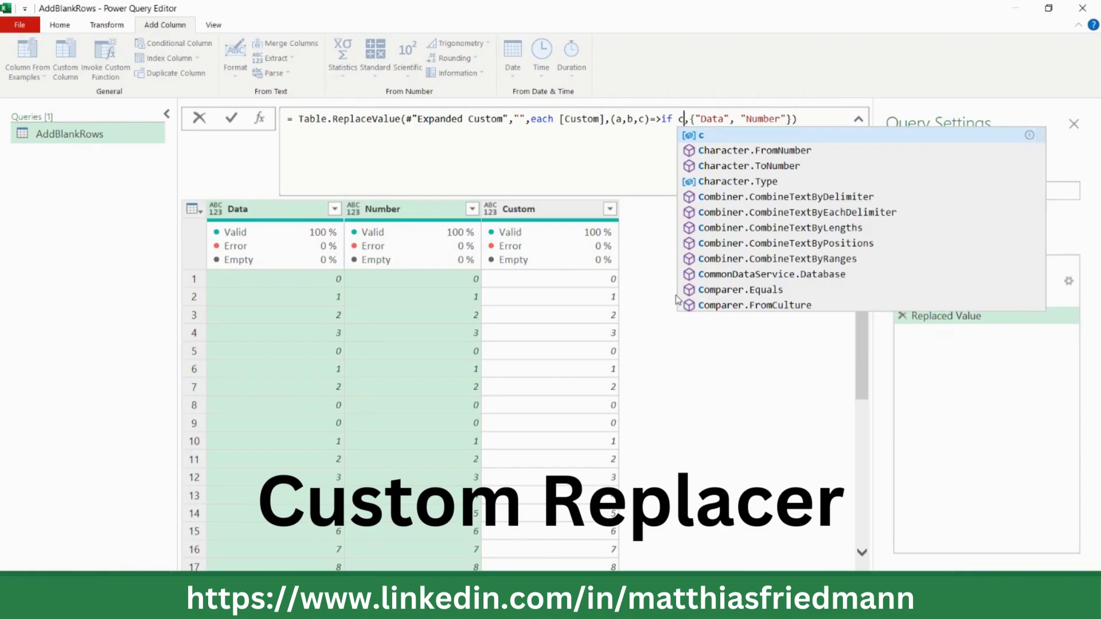
{"action": "type", "text": "=0"}
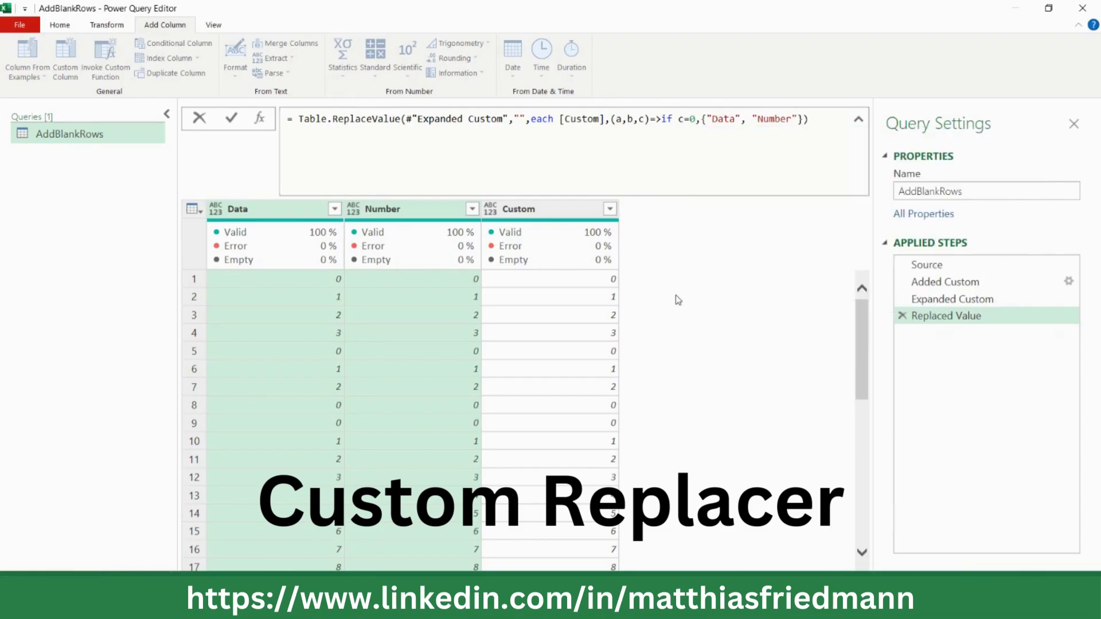
{"action": "type", "text": " then a"}
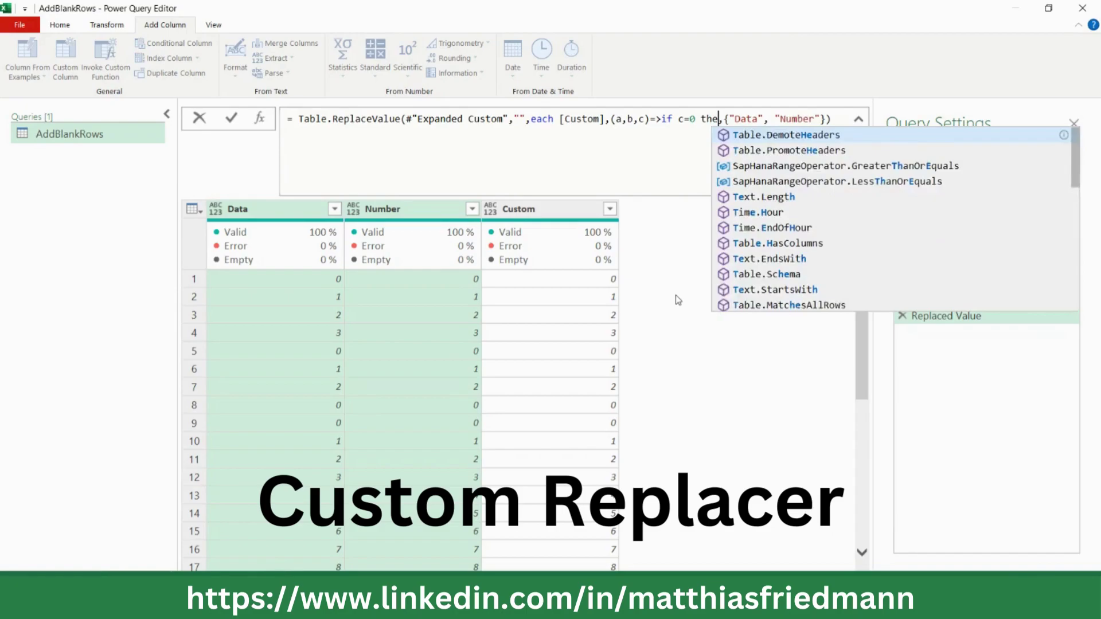
{"action": "type", "text": " else"}
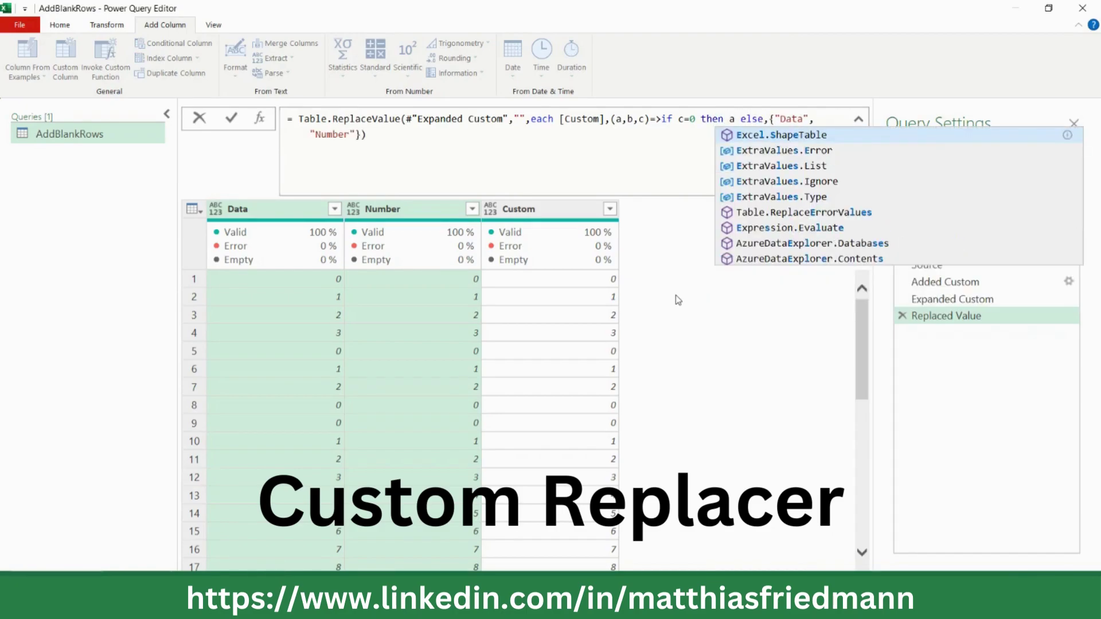
{"action": "type", "text": " \""}
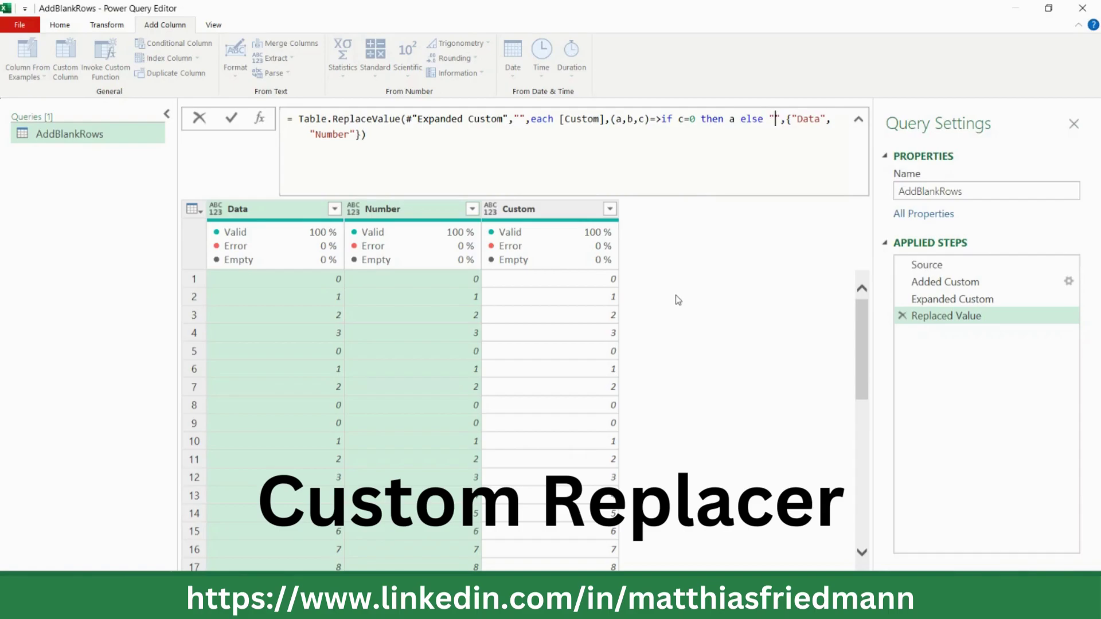
{"action": "key", "text": "Return"}
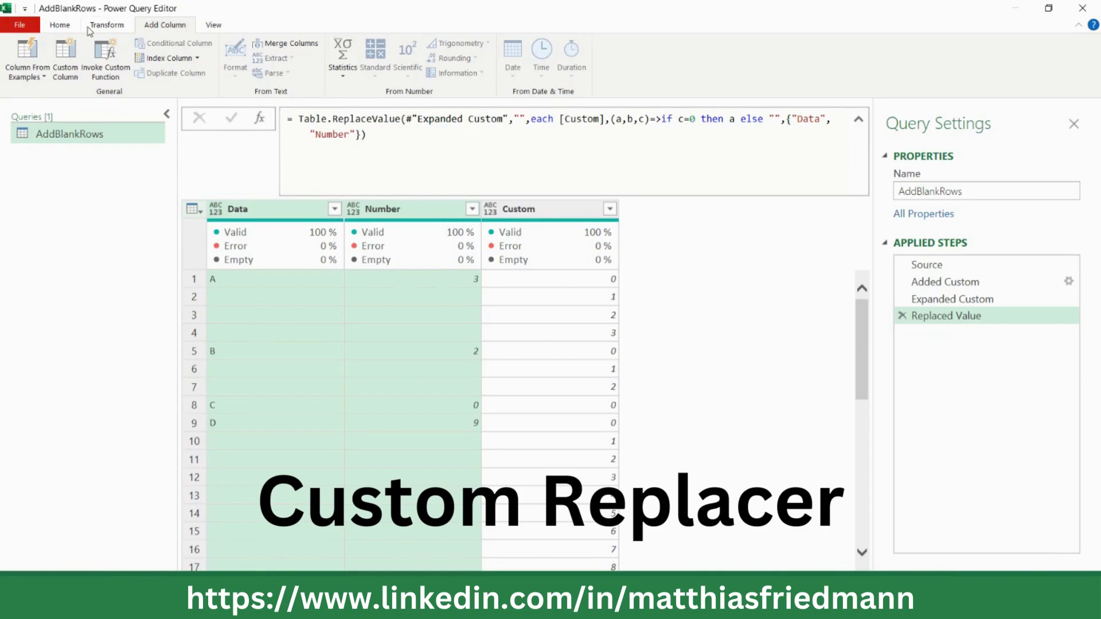
Step: Append [[Data],[Number]] to the Table.ReplaceValue formula to keep only Data and Number
{"action": "left_click", "coordinate": [370, 136]}
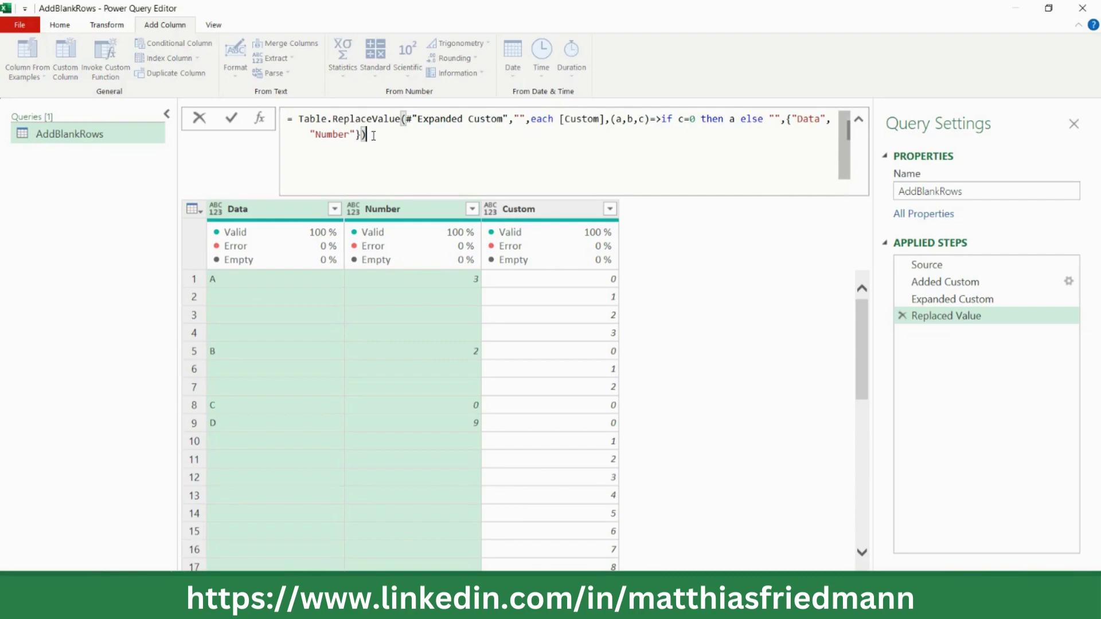
{"action": "type", "text": "[[Data]"}
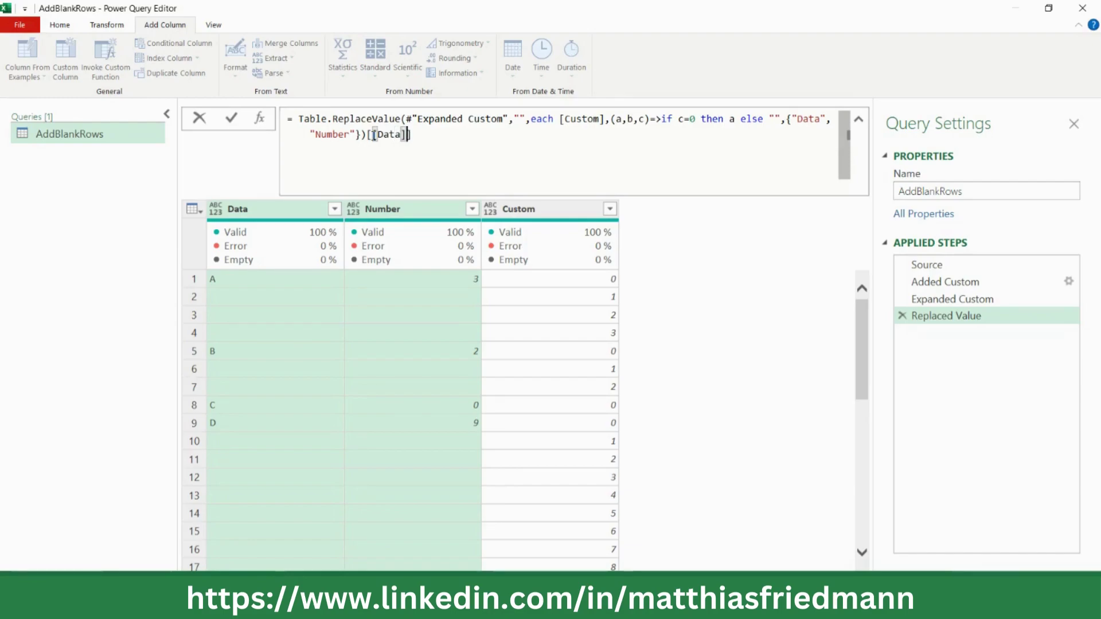
{"action": "type", "text": ",[Number"}
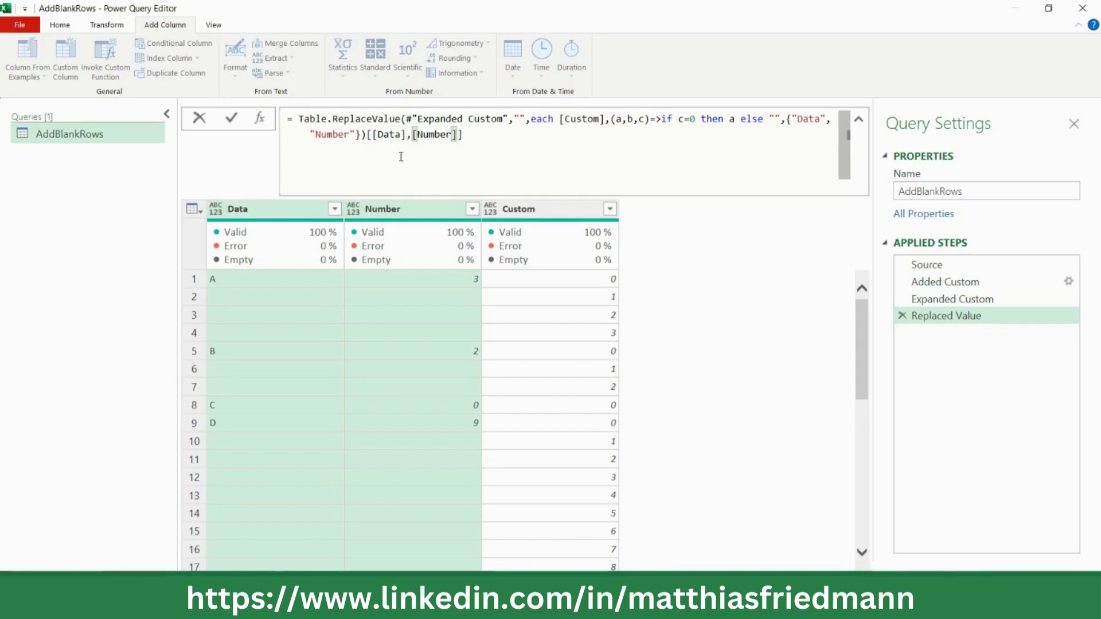
{"action": "key", "text": "Return"}
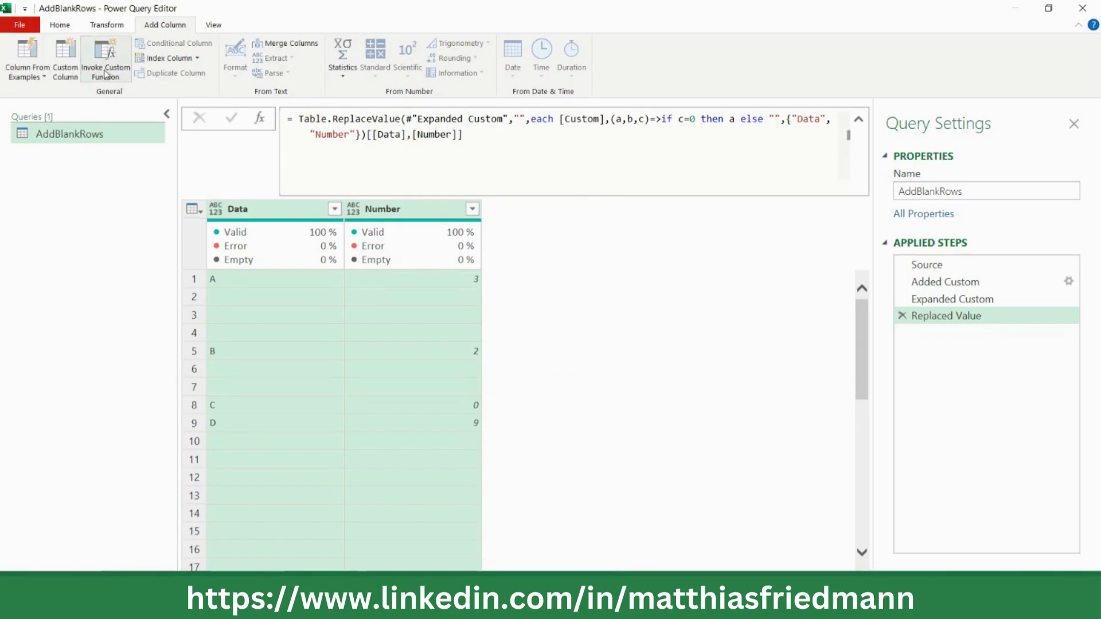
{"action": "left_click", "coordinate": [58, 25]}
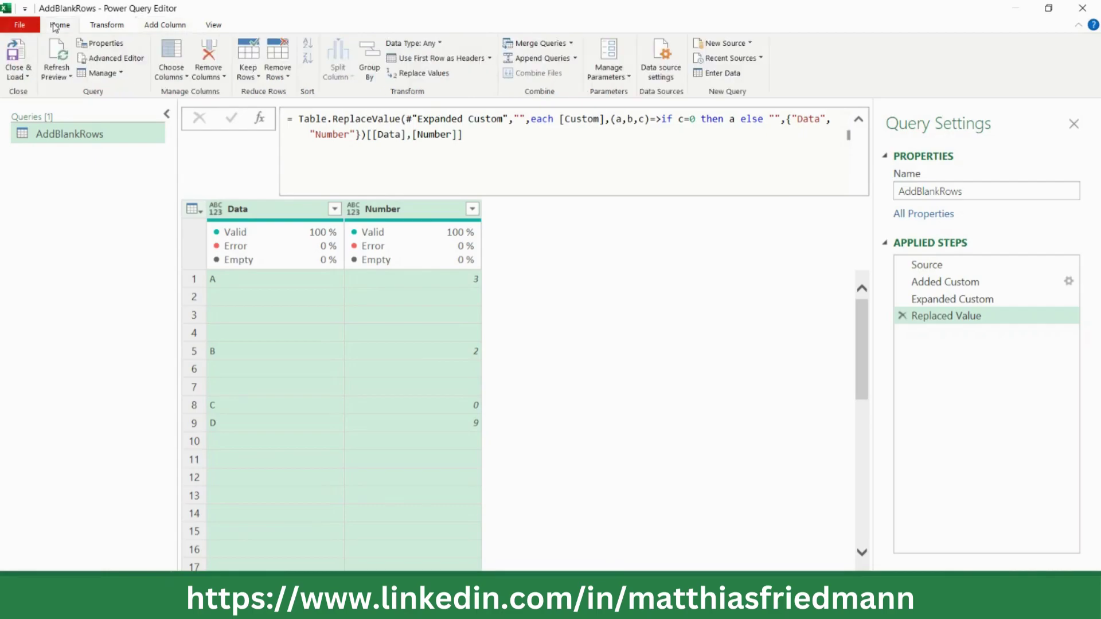
Step: Close & Load To a table on the existing worksheet with column H as destination
{"action": "left_click", "coordinate": [18, 74]}
{"action": "left_click", "coordinate": [39, 109]}
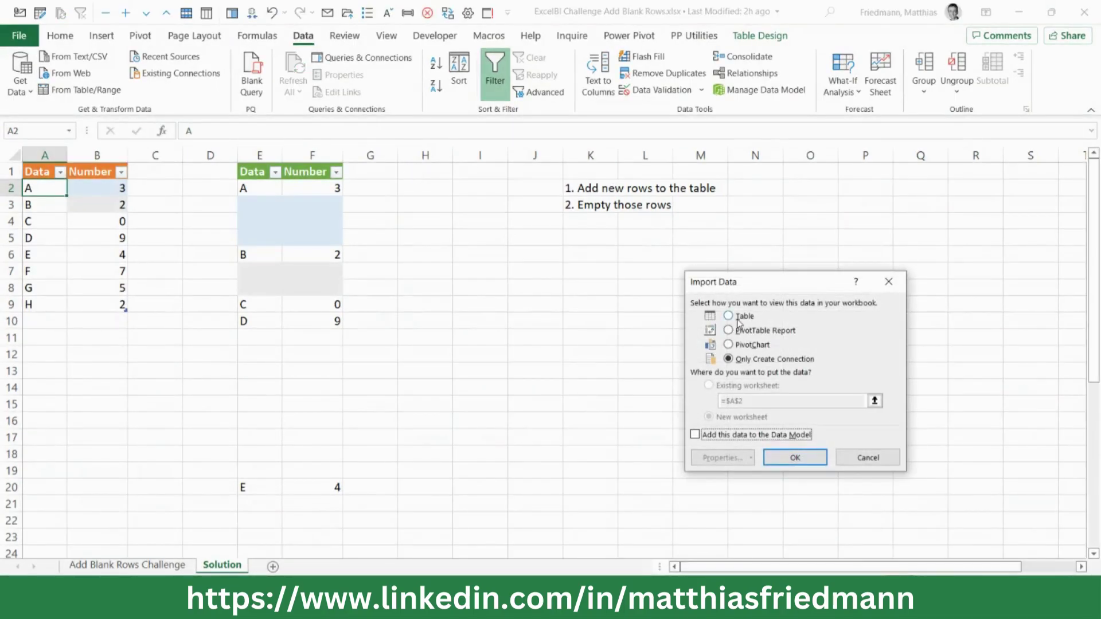
{"action": "left_click", "coordinate": [728, 316]}
{"action": "left_click", "coordinate": [748, 387]}
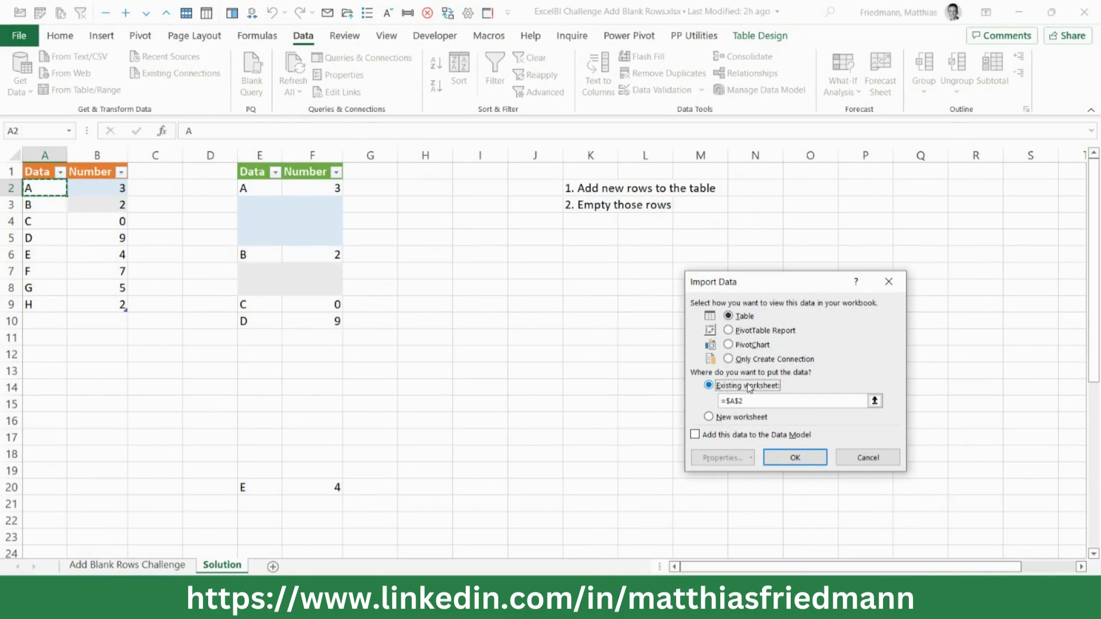
{"action": "double_click", "coordinate": [753, 403]}
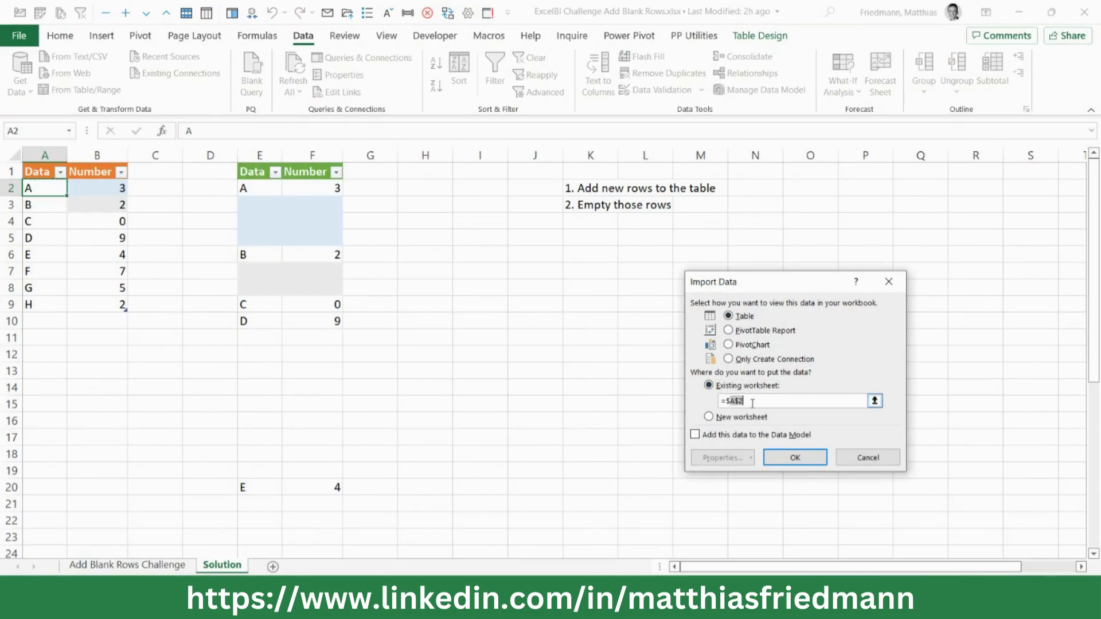
{"action": "type", "text": "h1"}
{"action": "left_click", "coordinate": [779, 454]}
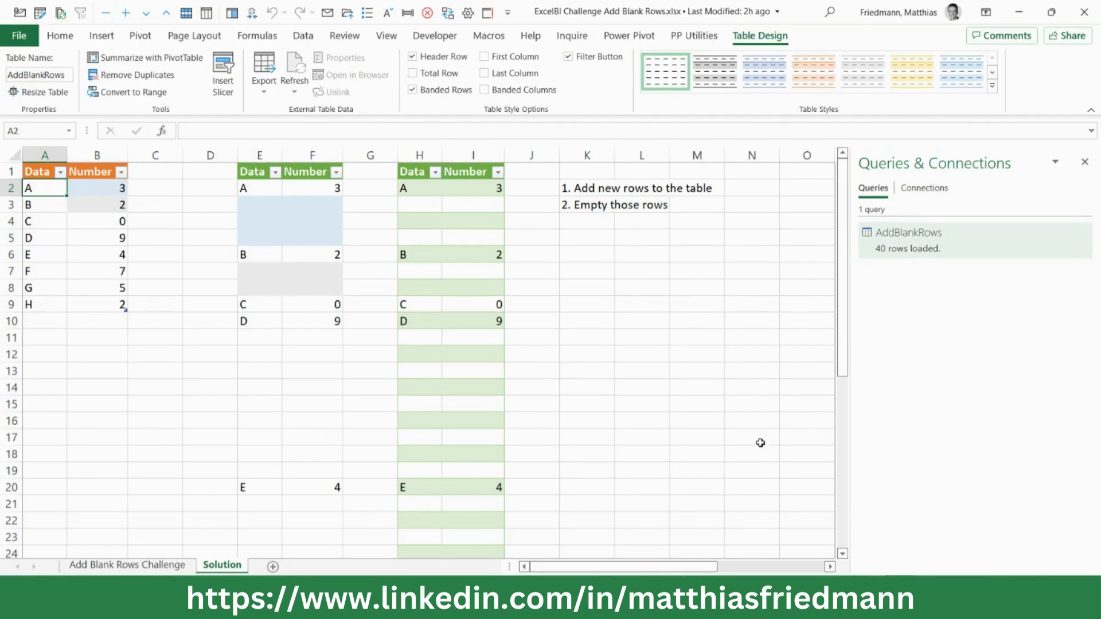
Step: Copy the K3:L3 note and make "2. Empty those rows" bold
{"action": "left_click_drag", "start_coordinate": [842, 273], "coordinate": [849, 492]}
{"action": "left_click_drag", "start_coordinate": [594, 207], "coordinate": [636, 205]}
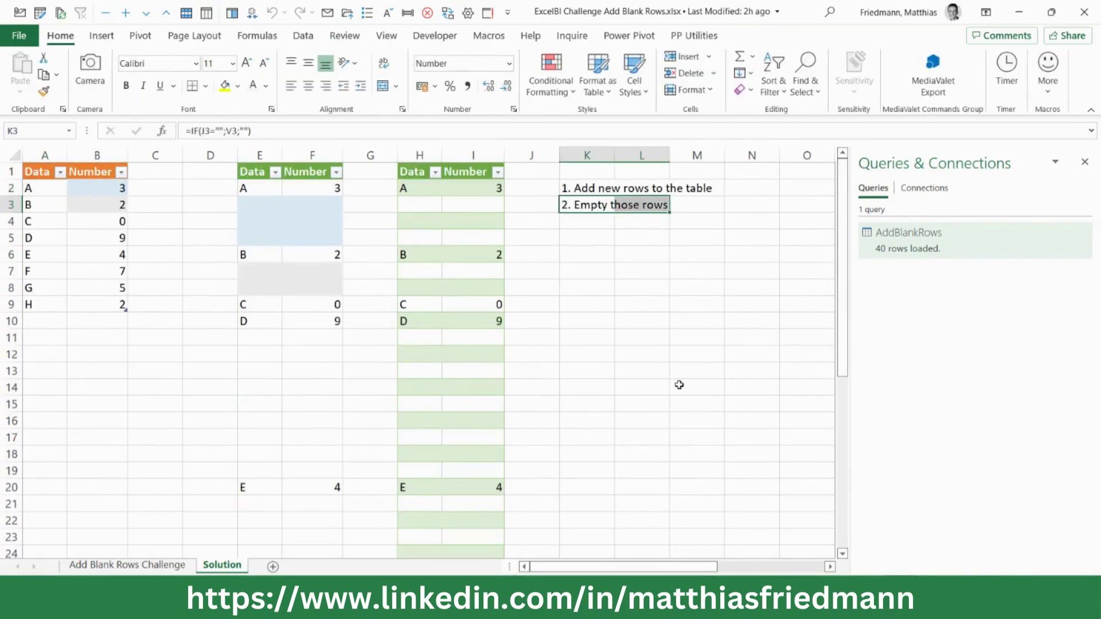
{"action": "key", "text": "ctrl+c"}
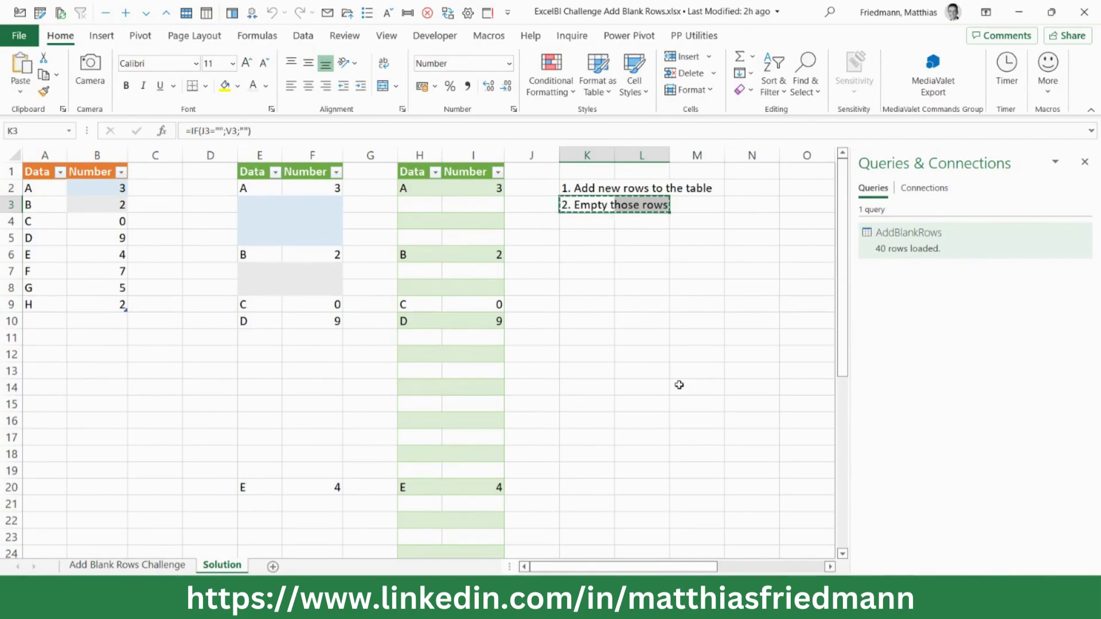
{"action": "key", "text": "ctrl+b"}
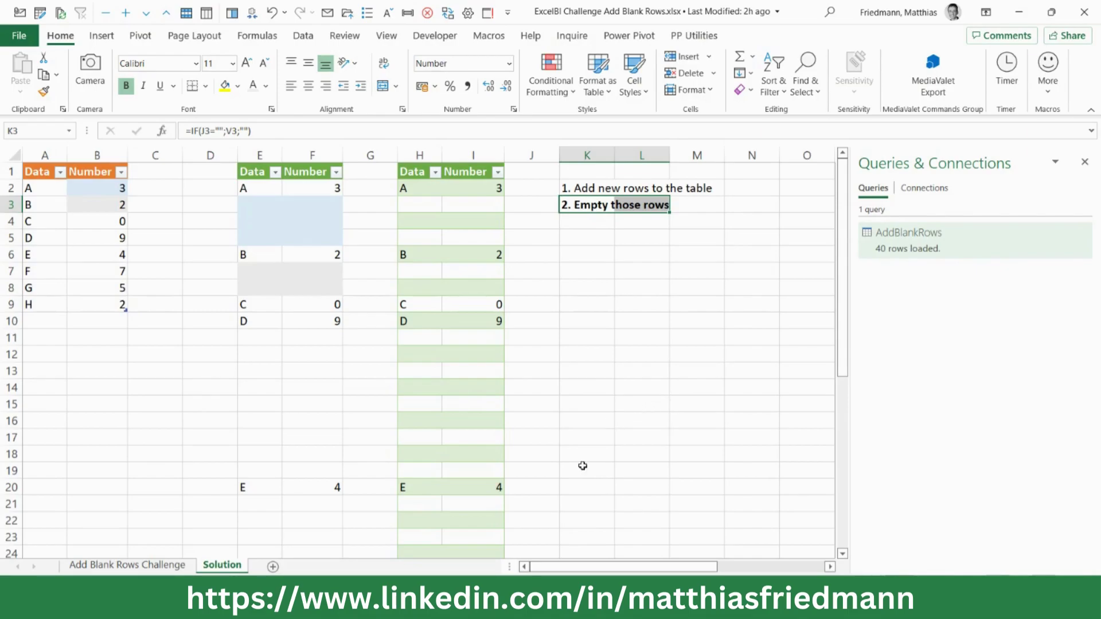
Step: Switch to Chrome showing the LinkedIn article "Adjust Multiple Columns in Power Query with another Column"
{"action": "mouse_move", "coordinate": [443, 608]}
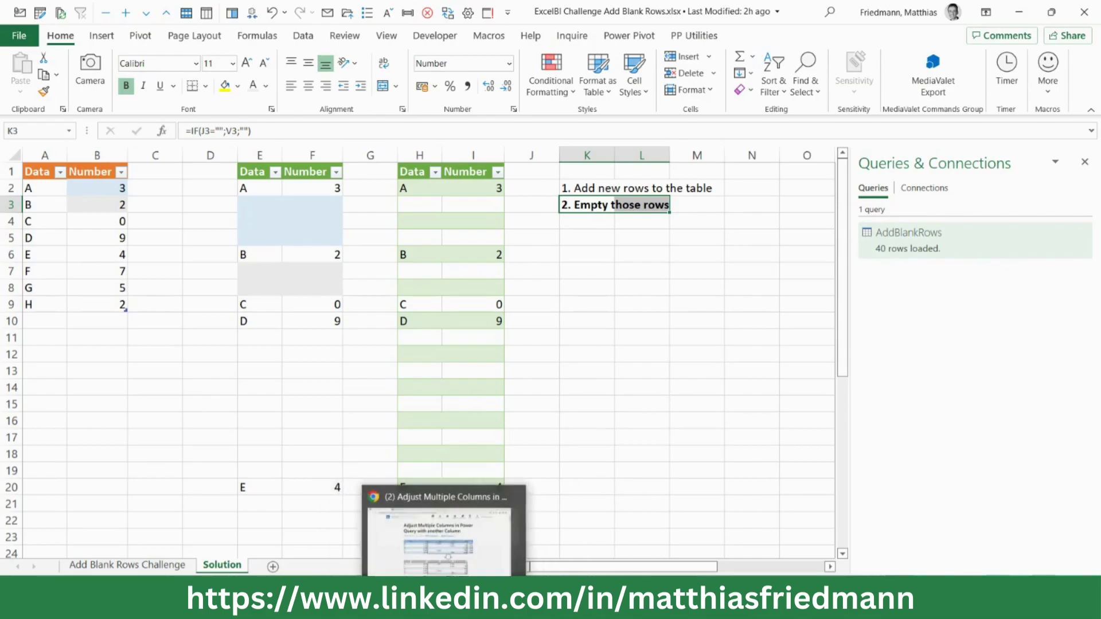
{"action": "left_click", "coordinate": [453, 502]}
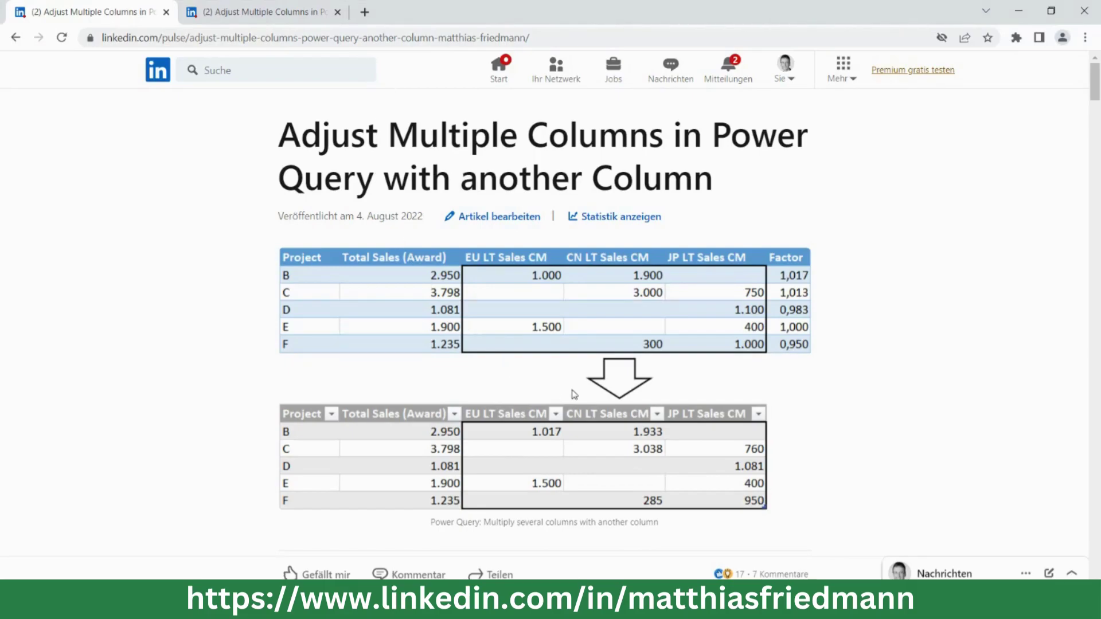
Step: Switch to the tab explaining Table.ReplaceValue's custom replacer (a,b,c) => a*c
{"action": "left_click", "coordinate": [301, 15]}
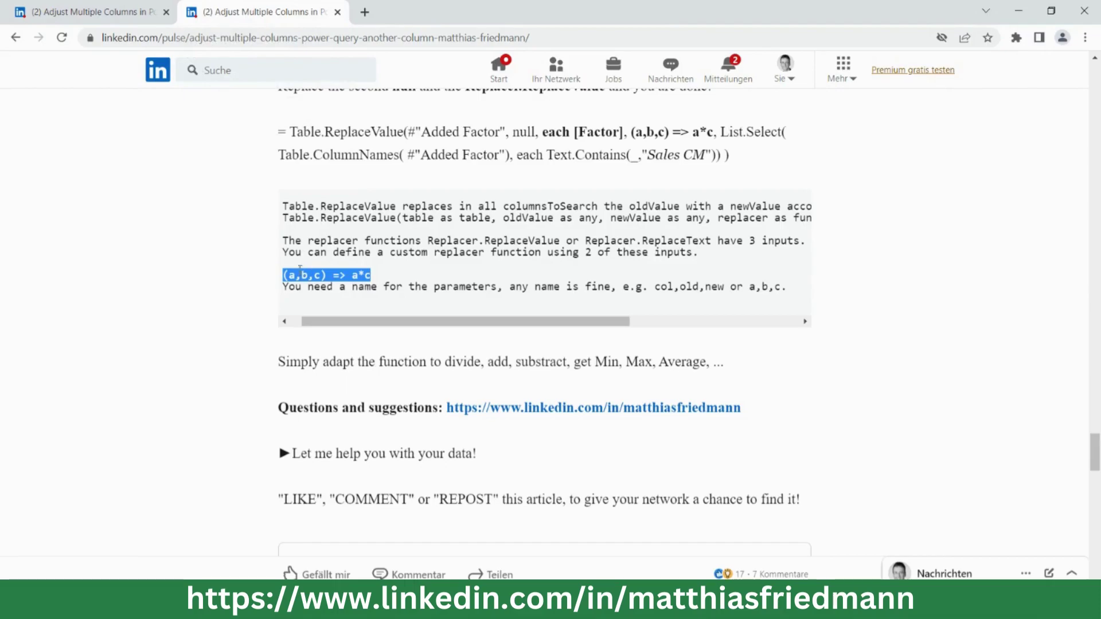